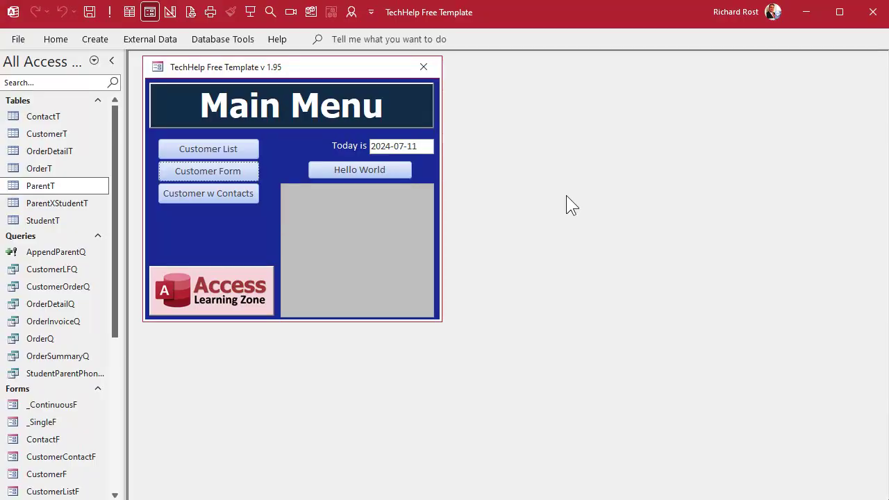
# - Review the records returned by the StudentParentPhoneQ query, leaving it closed
pyautogui.doubleClick(51, 373)
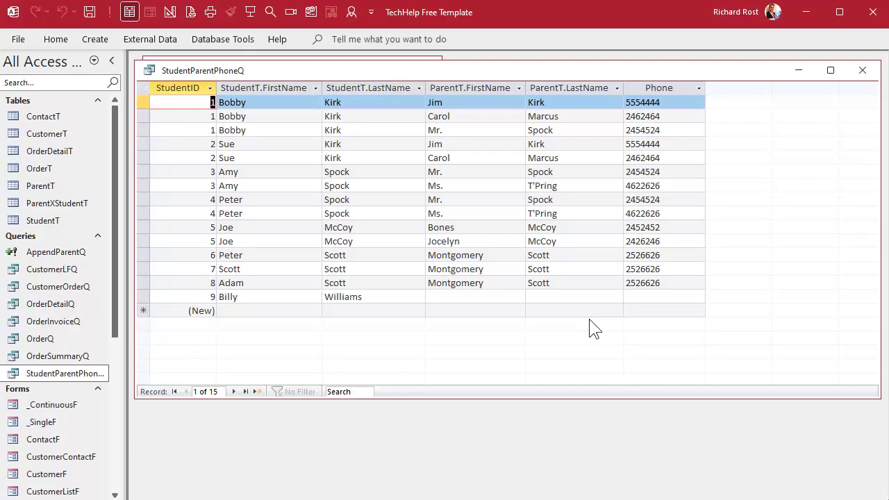
pyautogui.click(862, 70)
# - Duplicate the _BlankR report under the name StudentParentPhoneR
pyautogui.scroll(-5, 68, 325)
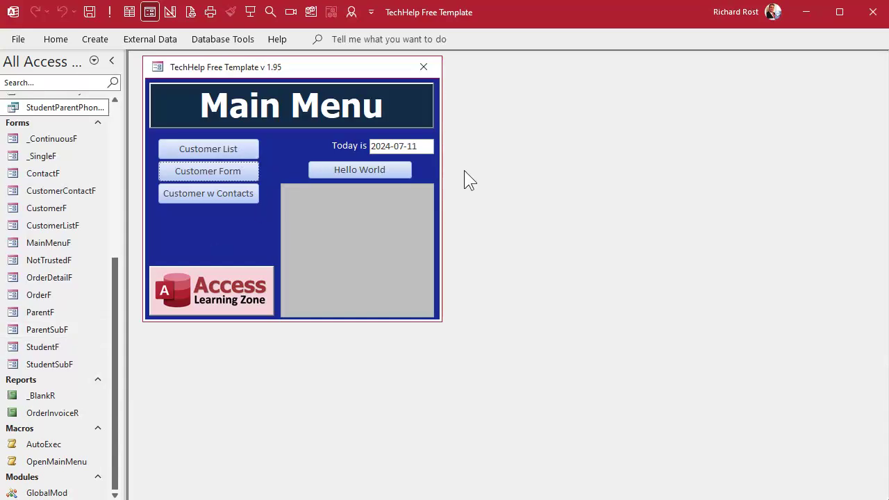
pyautogui.click(39, 399)
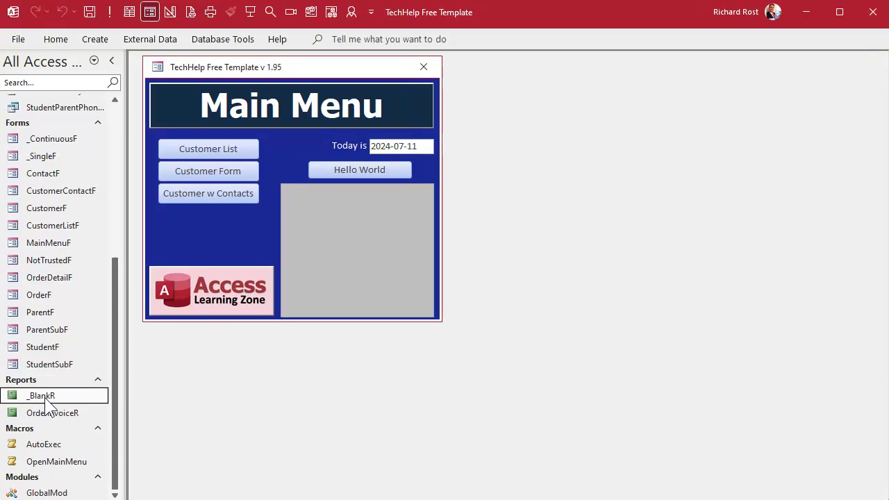
pyautogui.hotkey('ctrl', 'v')
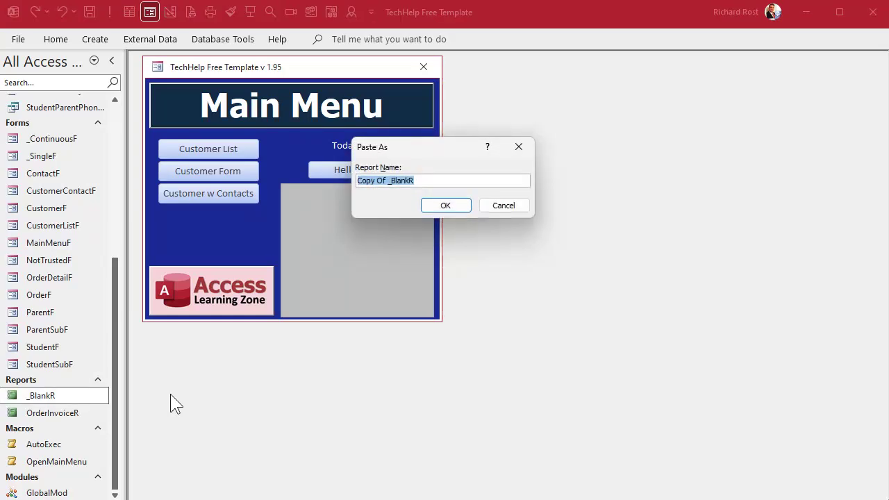
pyautogui.write('Student')
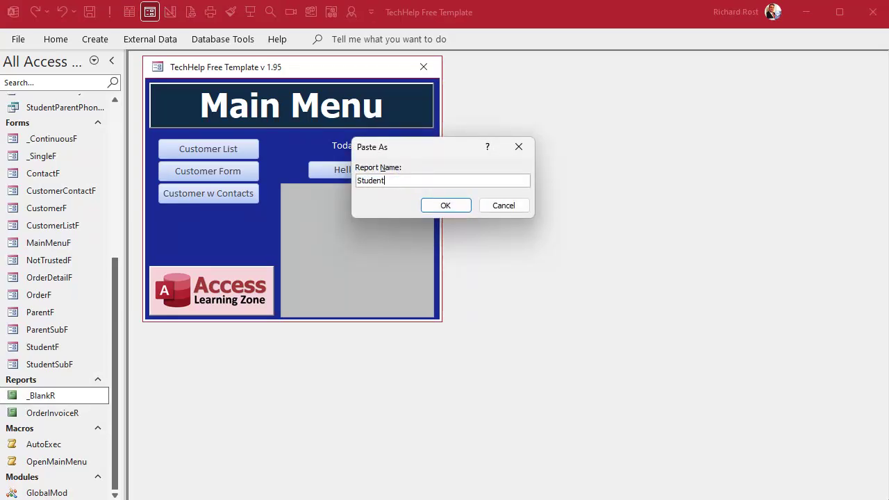
pyautogui.write('ParentPhoneR')
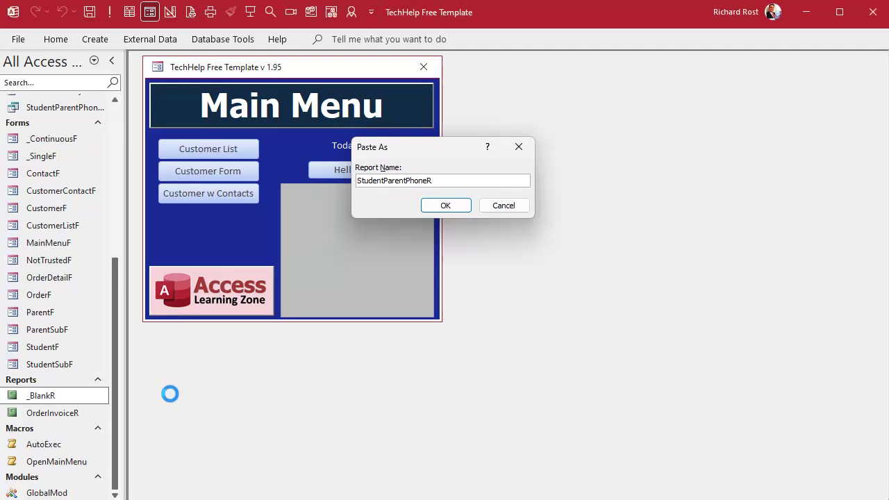
pyautogui.press('Return')
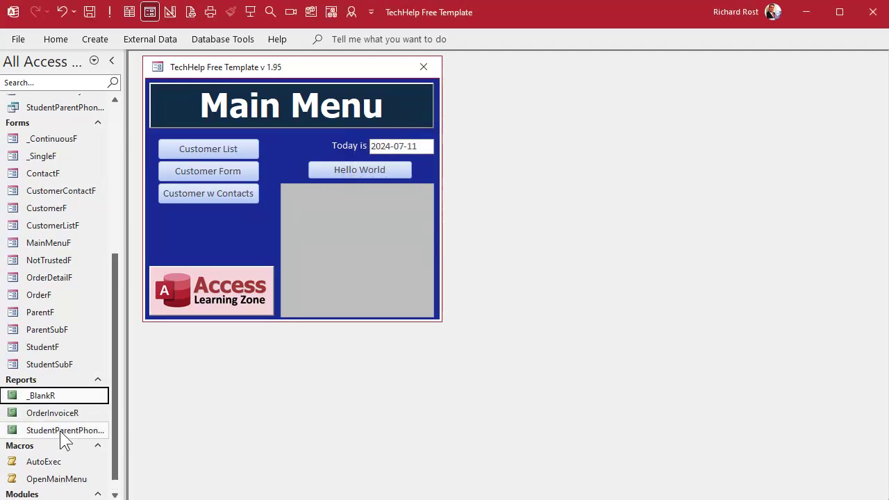
# - Open the StudentParentPhoneR report in Design View, with the grouping pane closed and the report window maximized
pyautogui.rightClick(60, 431)
pyautogui.click(113, 480)
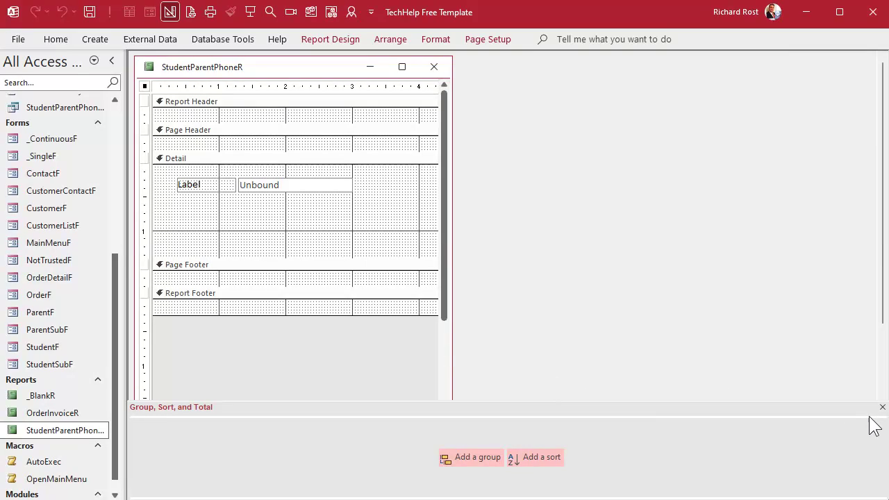
pyautogui.click(882, 406)
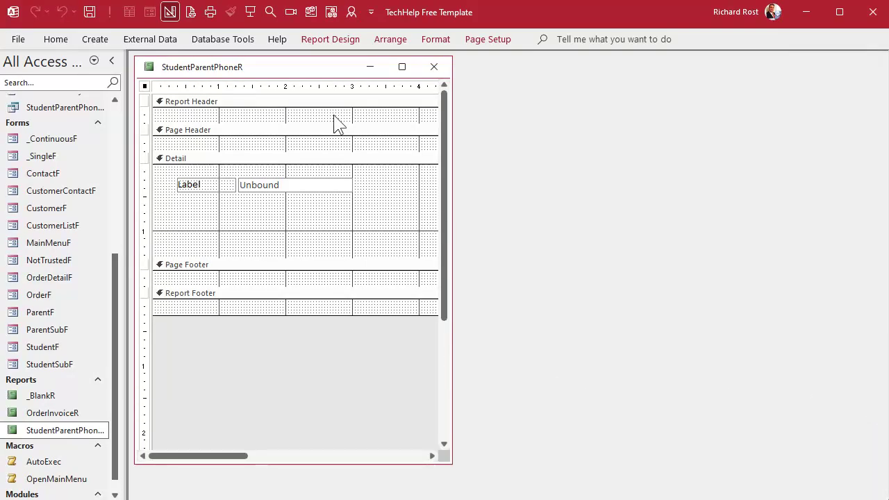
pyautogui.doubleClick(291, 70)
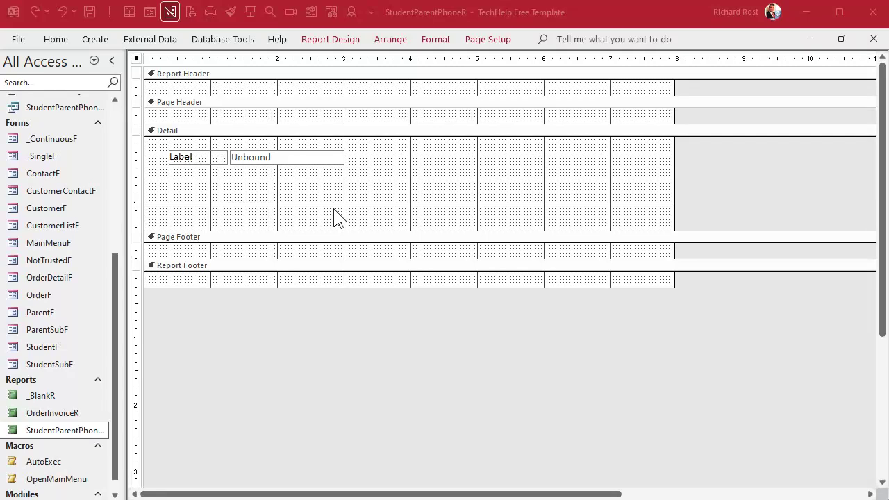
# - Set the report's Record Source to StudentParentPhoneQ
pyautogui.doubleClick(136, 60)
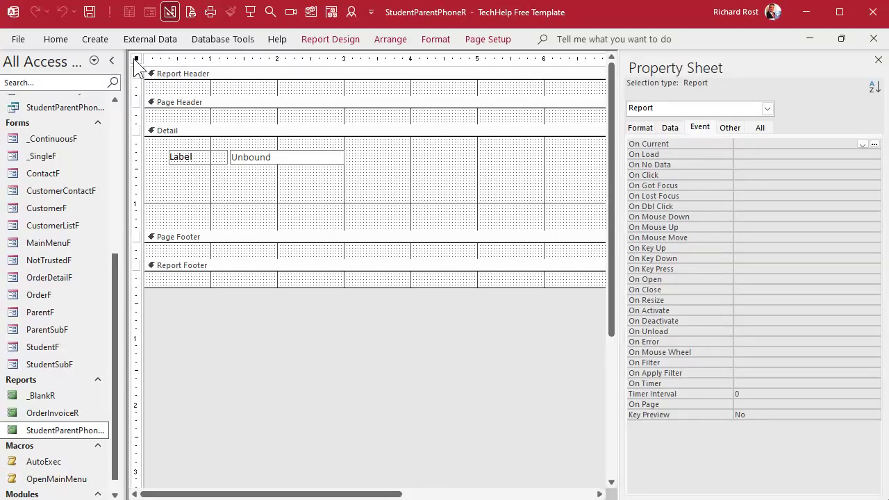
pyautogui.click(669, 127)
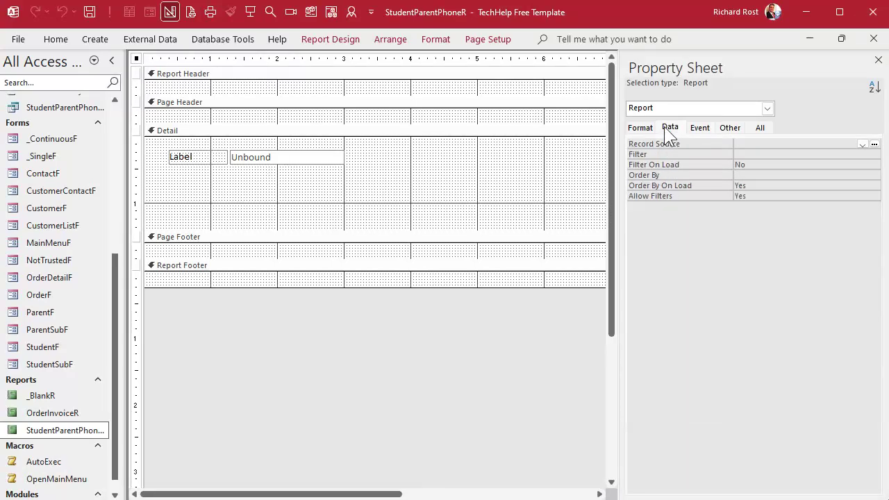
pyautogui.click(862, 144)
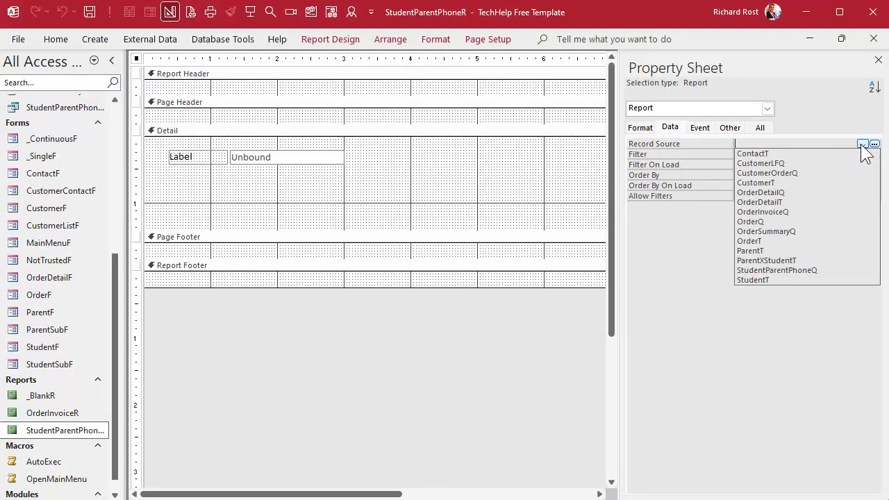
pyautogui.click(831, 270)
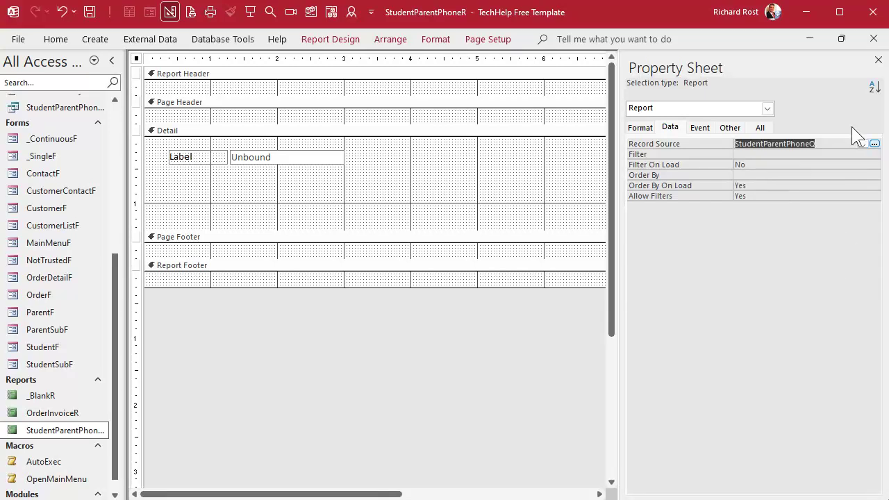
pyautogui.click(877, 60)
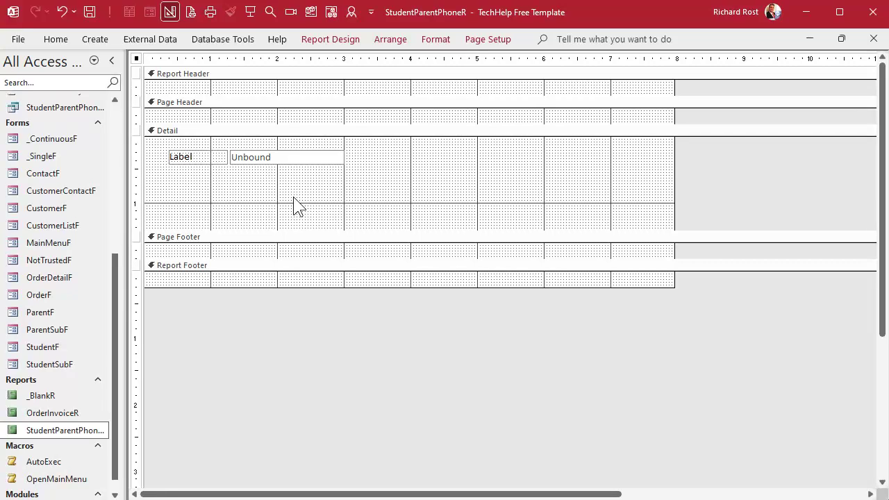
# - Add a group level on StudentID to the report
pyautogui.doubleClick(324, 40)
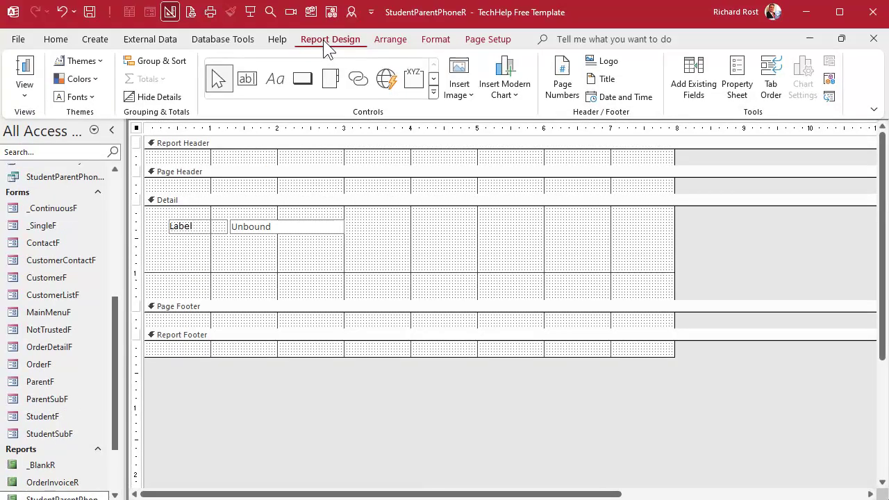
pyautogui.click(178, 64)
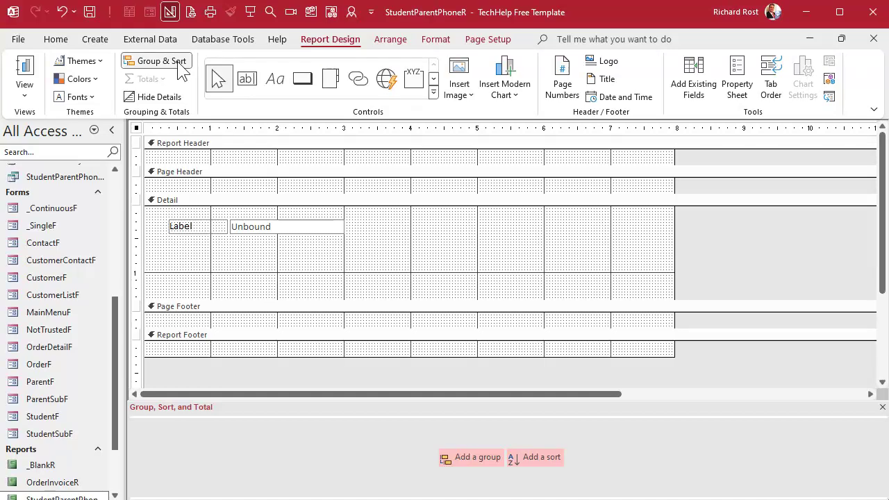
pyautogui.click(474, 454)
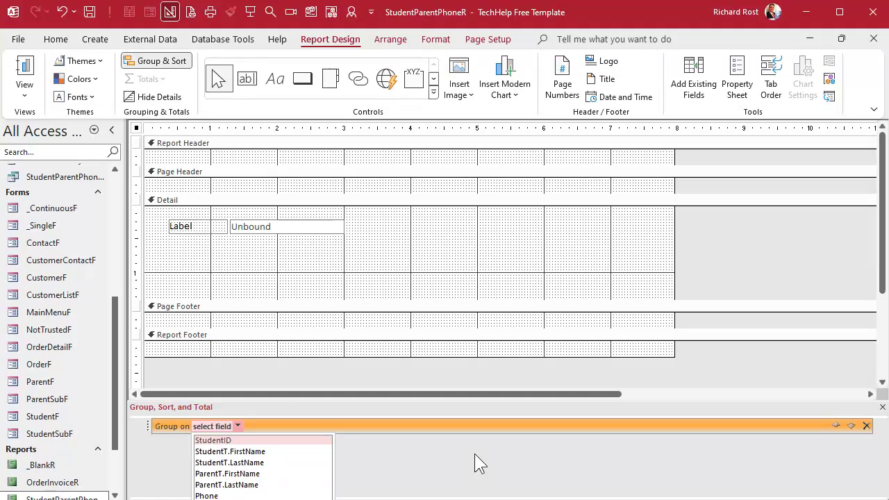
pyautogui.click(242, 440)
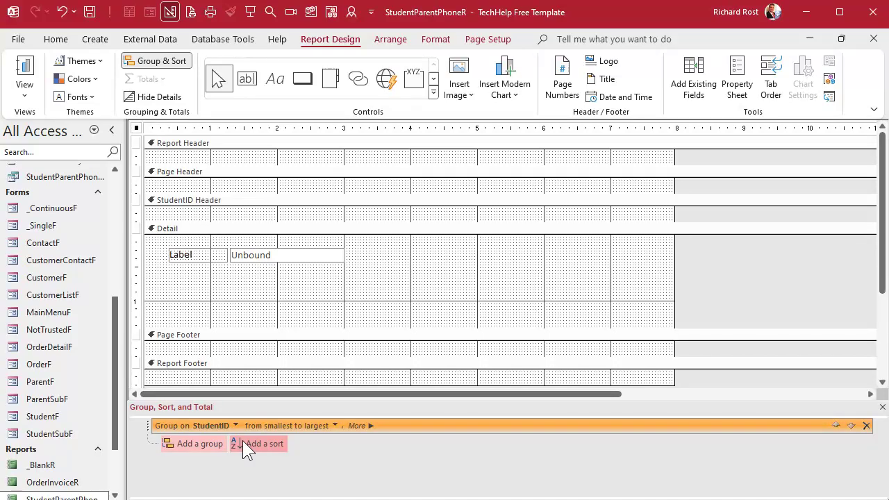
# - Sort the report by StudentT.LastName and, within it, by StudentT.FirstName, both with A on top
pyautogui.click(270, 443)
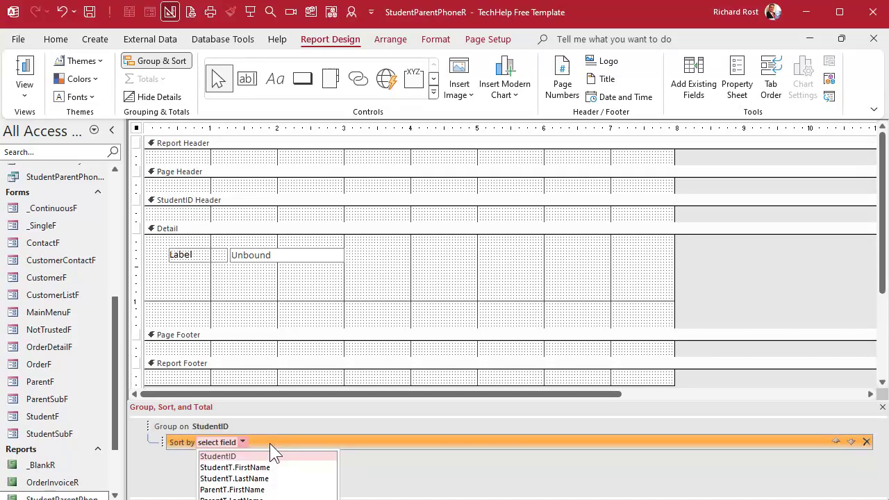
pyautogui.click(274, 479)
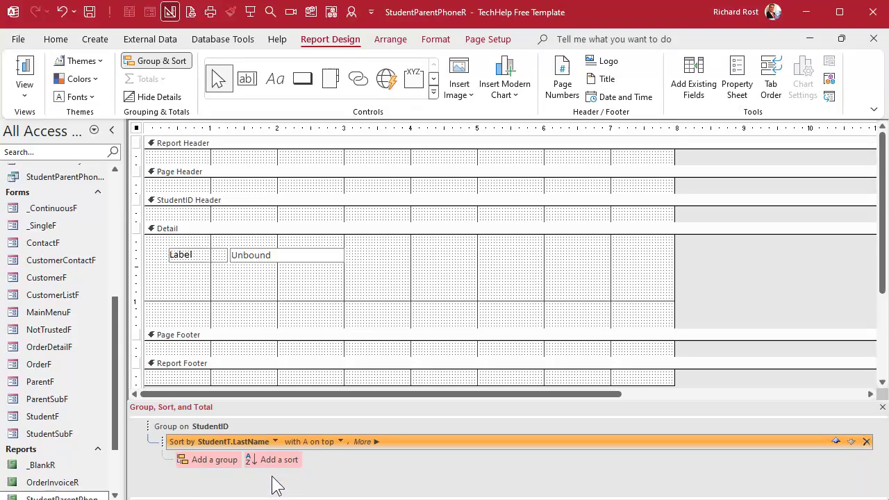
pyautogui.click(275, 461)
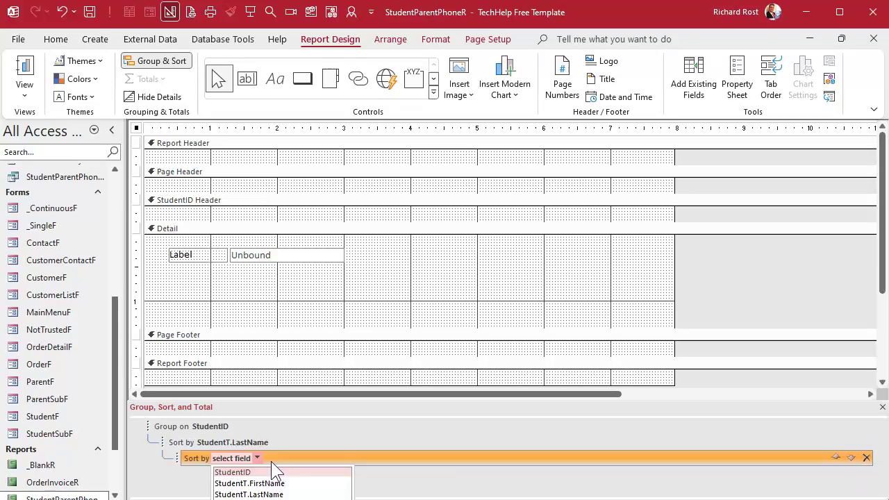
pyautogui.click(280, 483)
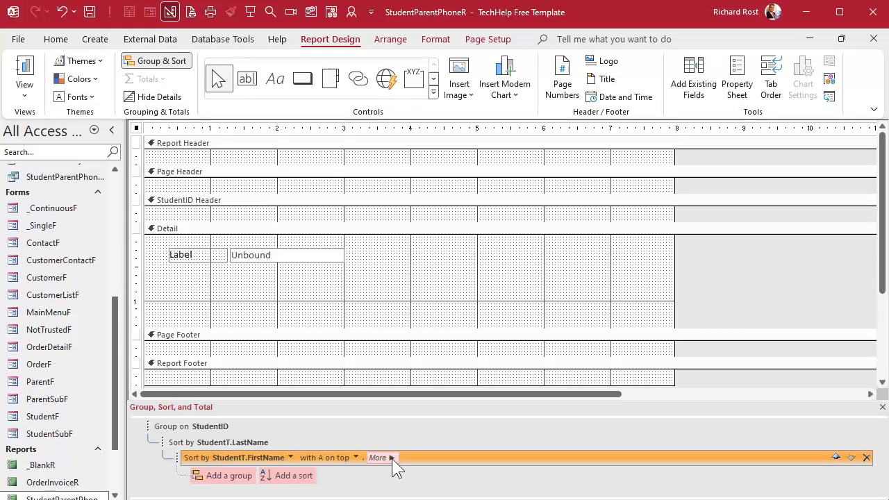
pyautogui.click(414, 284)
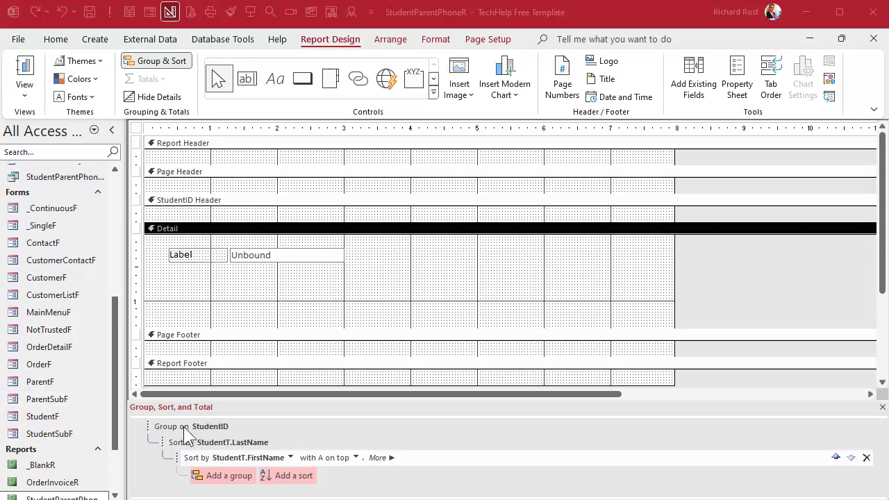
# - Add the StudentT.FirstName and StudentT.LastName fields to the StudentID Header section
pyautogui.click(198, 204)
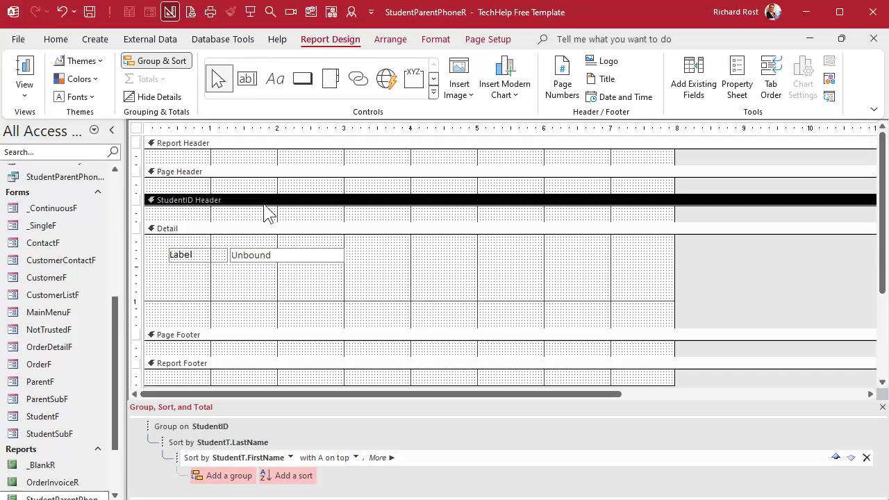
pyautogui.click(674, 80)
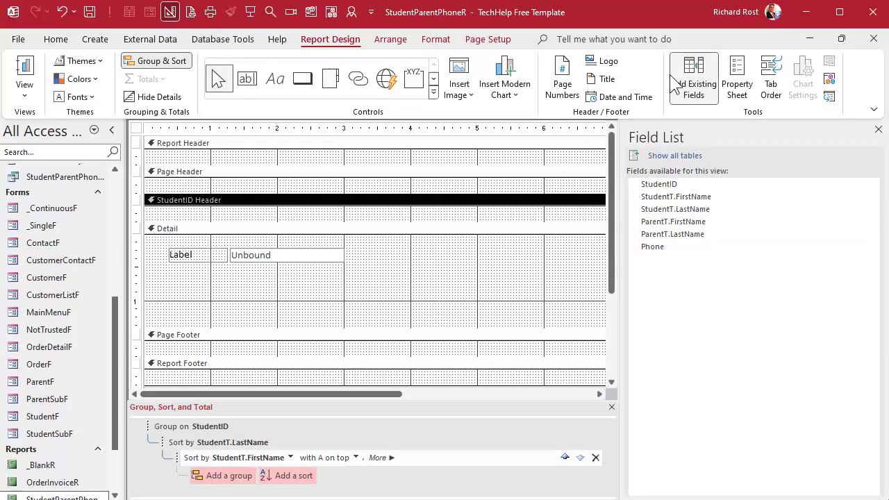
pyautogui.click(715, 199)
pyautogui.keyDown('shift'); pyautogui.click(715, 209); pyautogui.keyUp('shift')
pyautogui.moveTo(702, 207); pyautogui.dragTo(247, 212)
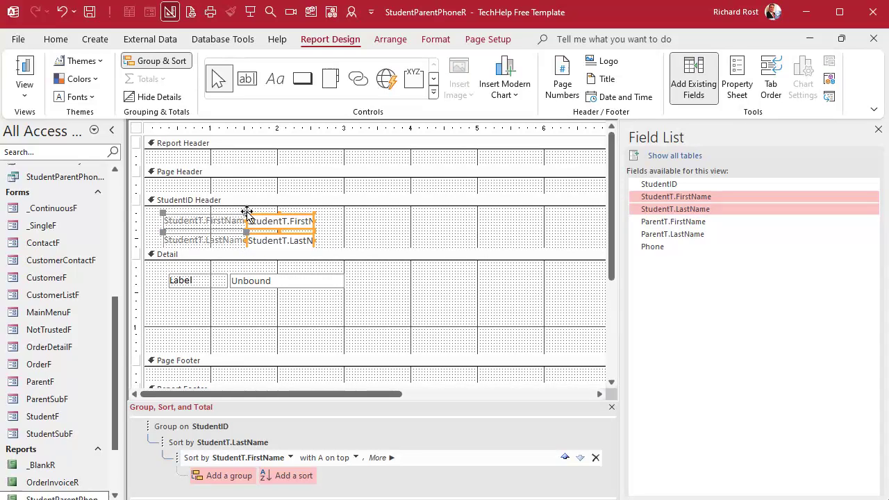
# - Delete the attached labels of both student name fields in the StudentID Header
pyautogui.click(210, 221)
pyautogui.press('Delete')
pyautogui.click(218, 238)
pyautogui.press('Delete')
# - Place the student last name and first name side by side at the StudentID Header's left edge and shrink the section to fit
pyautogui.moveTo(269, 240); pyautogui.dragTo(168, 215)
pyautogui.moveTo(255, 226); pyautogui.dragTo(223, 220)
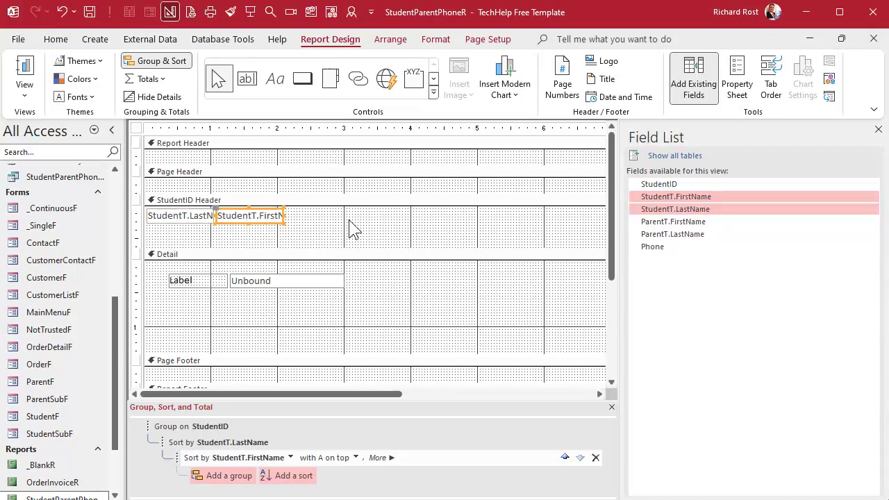
pyautogui.click(351, 229)
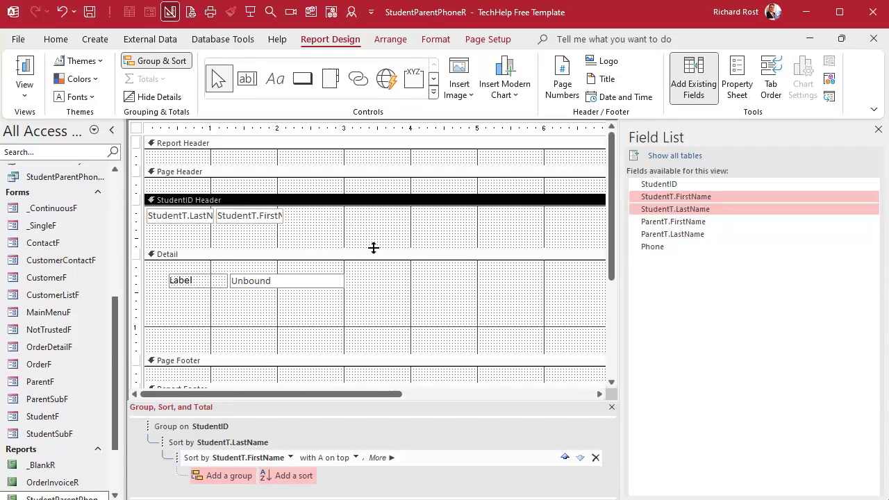
pyautogui.moveTo(375, 239); pyautogui.dragTo(377, 228)
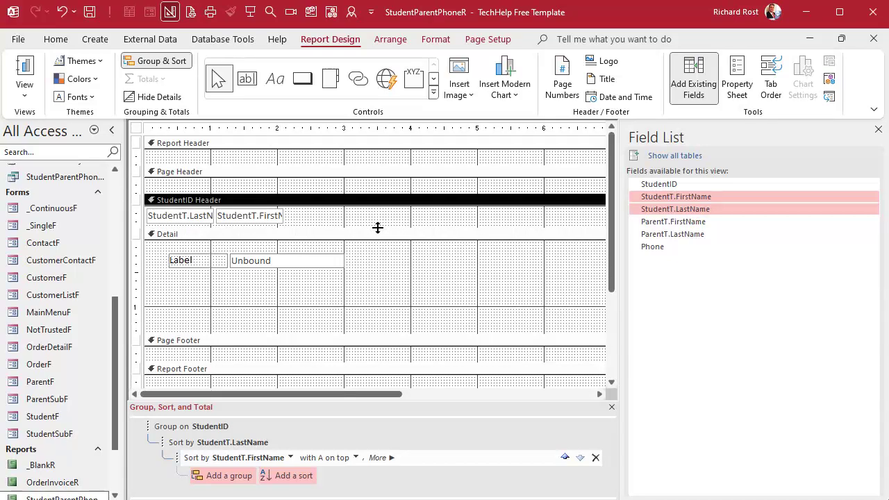
# - Replace the unbound text box in the Detail section with the ParentT.FirstName, ParentT.LastName and Phone fields
pyautogui.click(261, 264)
pyautogui.press('Delete')
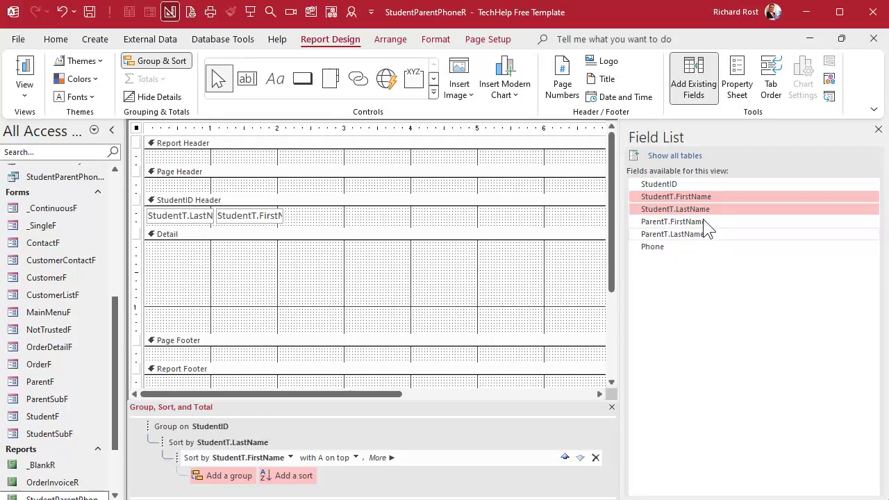
pyautogui.click(647, 223)
pyautogui.keyDown('shift'); pyautogui.click(704, 248); pyautogui.keyUp('shift')
pyautogui.moveTo(710, 233); pyautogui.dragTo(388, 261)
# - Delete the labels of the new Detail fields and line up parent last name, first name and phone in one row
pyautogui.moveTo(262, 259); pyautogui.dragTo(358, 321)
pyautogui.press('Delete')
pyautogui.moveTo(424, 290); pyautogui.dragTo(331, 251)
pyautogui.moveTo(426, 273); pyautogui.dragTo(404, 249)
pyautogui.moveTo(421, 314); pyautogui.dragTo(465, 251)
pyautogui.click(469, 277)
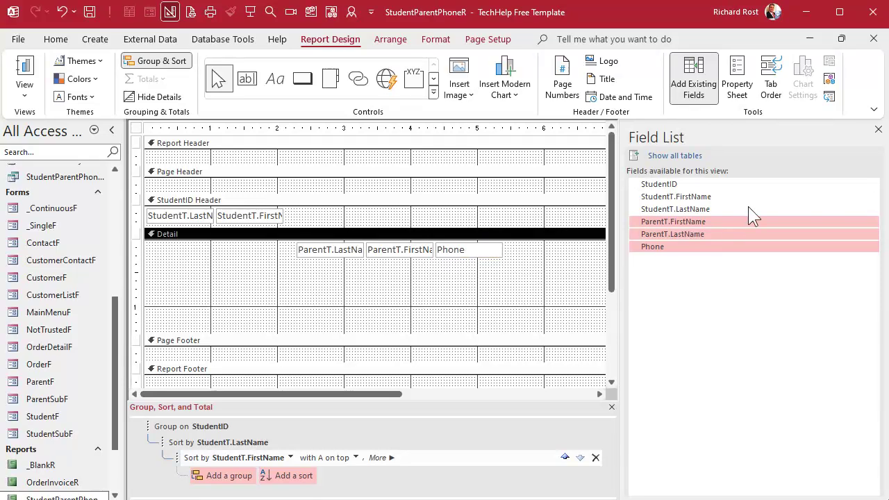
pyautogui.click(877, 130)
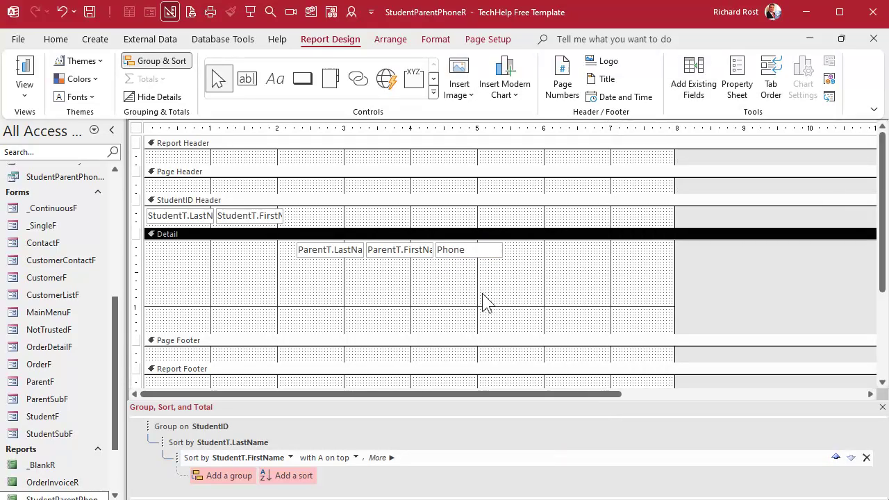
# - Shrink the Detail section to the height of its single row of fields
pyautogui.moveTo(478, 334); pyautogui.dragTo(492, 258)
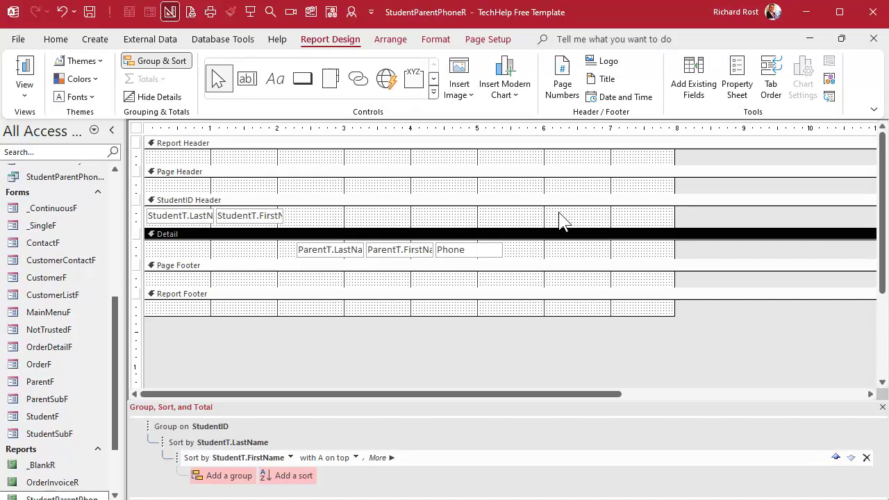
pyautogui.click(389, 143)
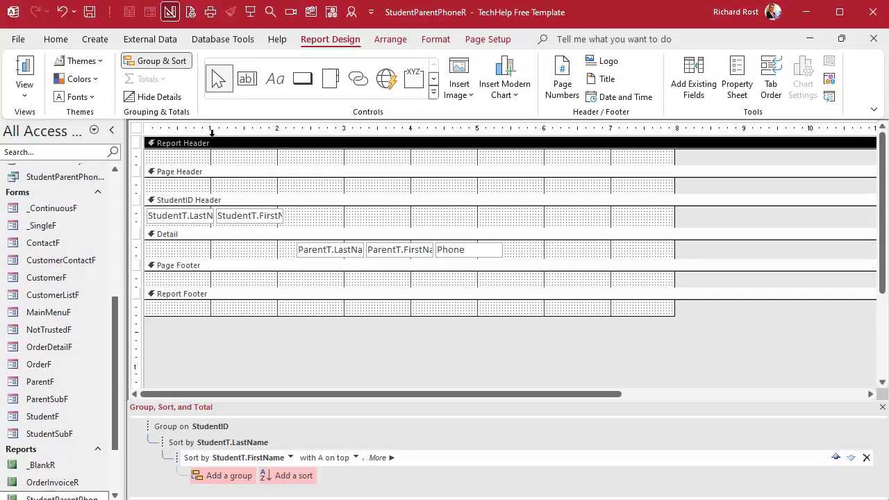
# - Check the grouped student and parent rows in Print Preview and return to Design View
pyautogui.rightClick(238, 129)
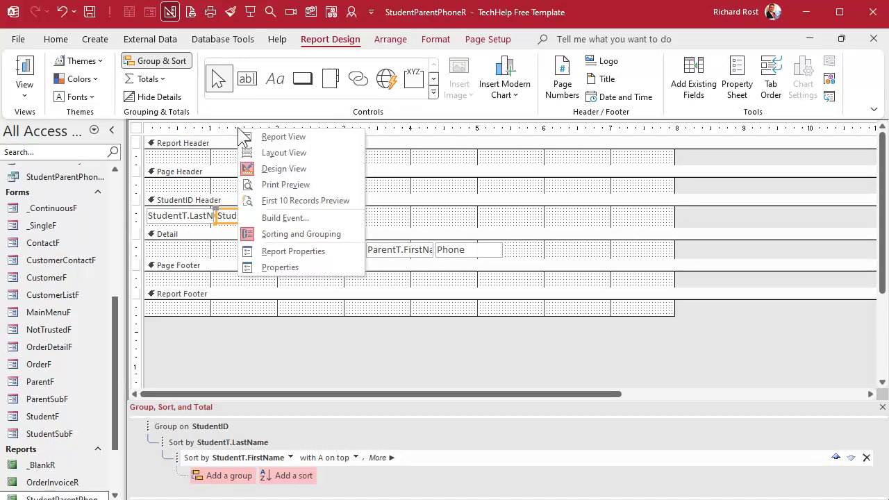
pyautogui.click(303, 183)
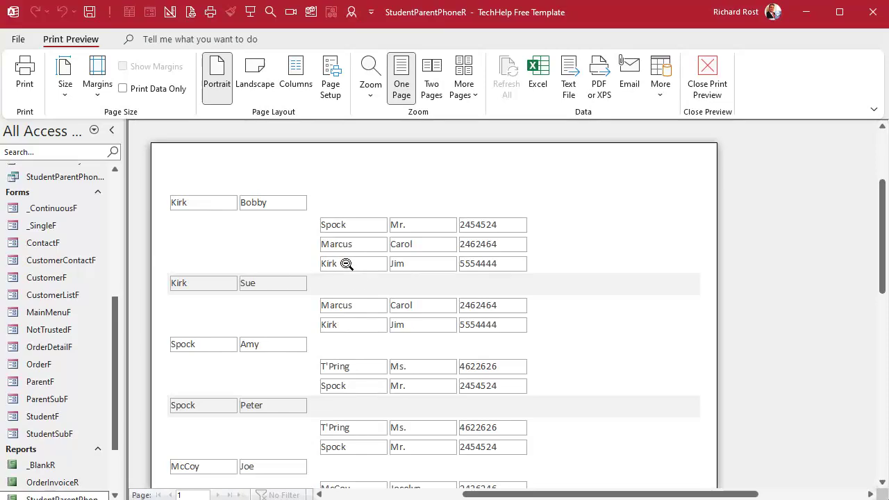
pyautogui.rightClick(360, 194)
pyautogui.click(402, 232)
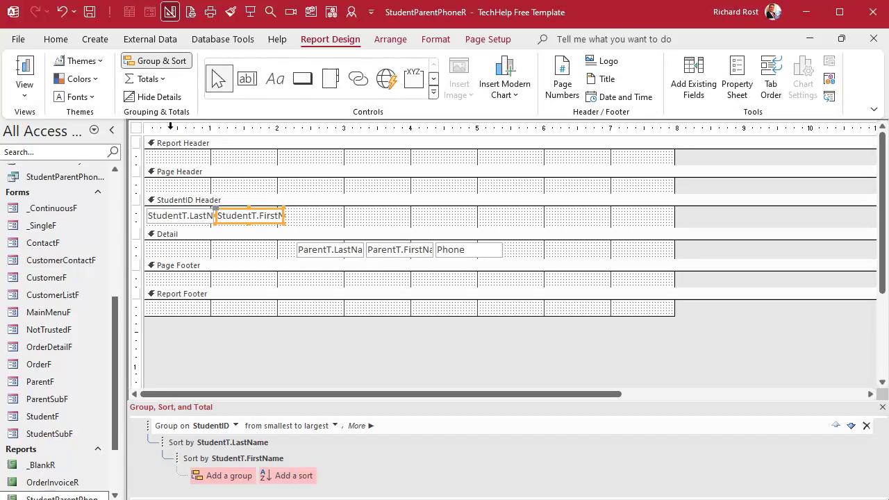
# - Make the outline and fill of all student and parent fields transparent
pyautogui.moveTo(165, 126); pyautogui.dragTo(499, 127)
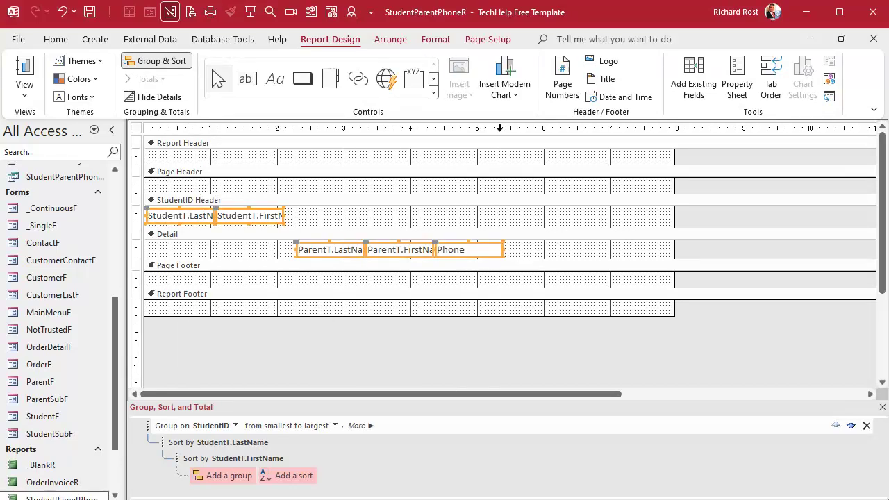
pyautogui.click(438, 40)
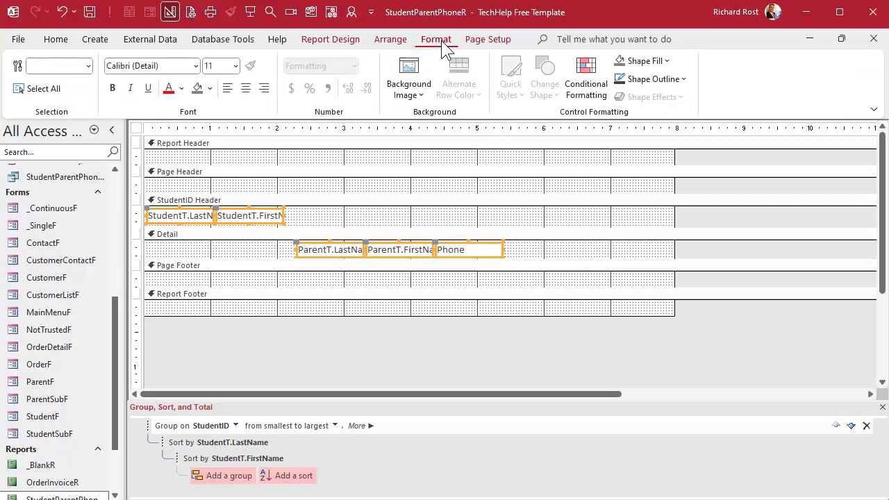
pyautogui.click(672, 81)
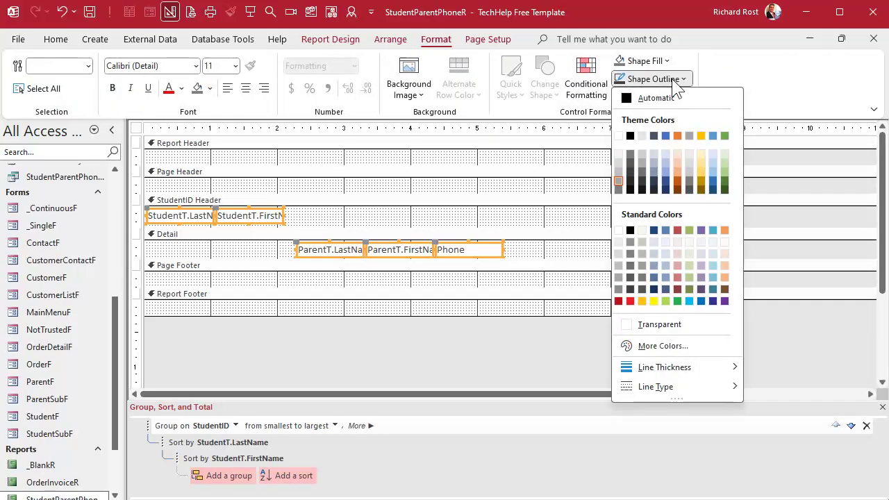
pyautogui.click(669, 324)
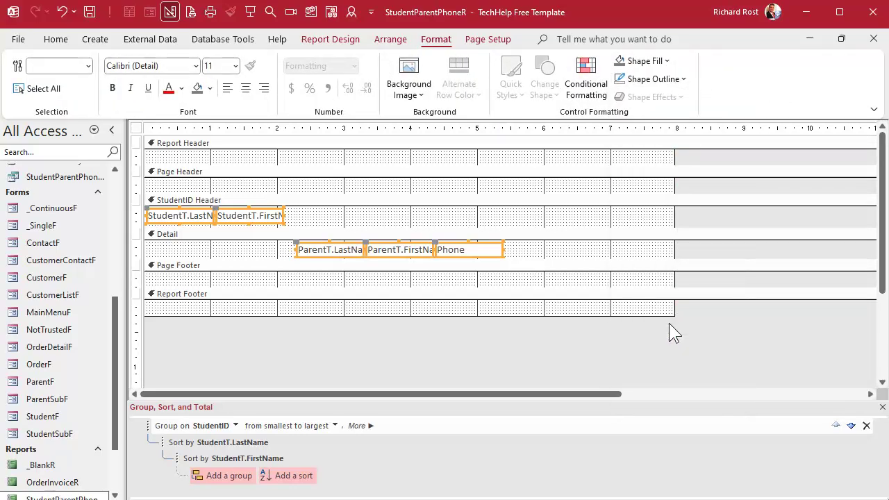
pyautogui.click(645, 61)
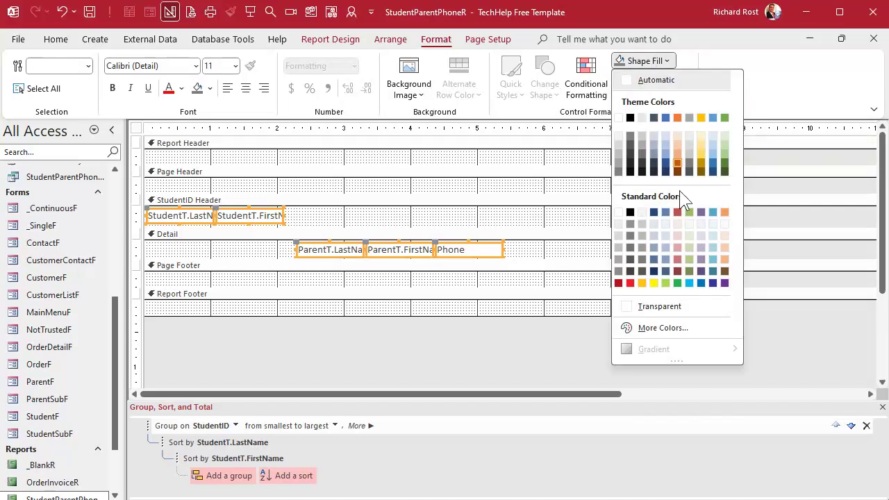
pyautogui.click(675, 307)
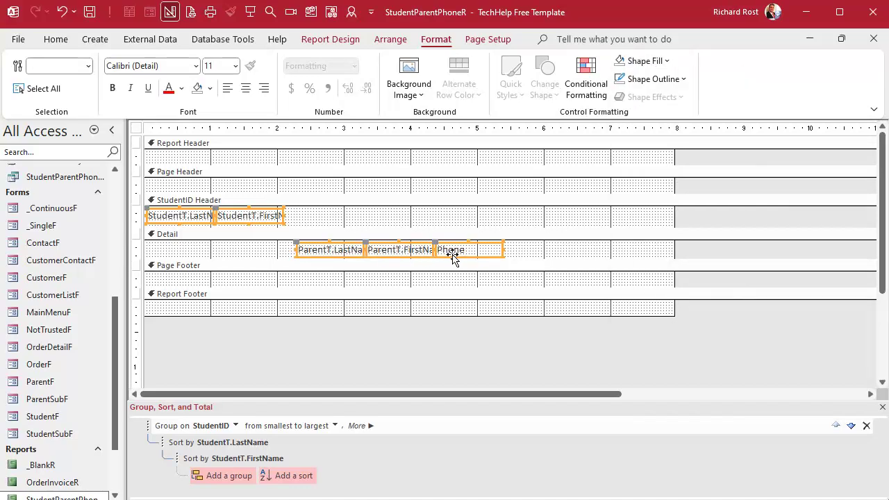
# - Set the StudentID Header section's Back Color to light gray #D8D8D8
pyautogui.click(243, 201)
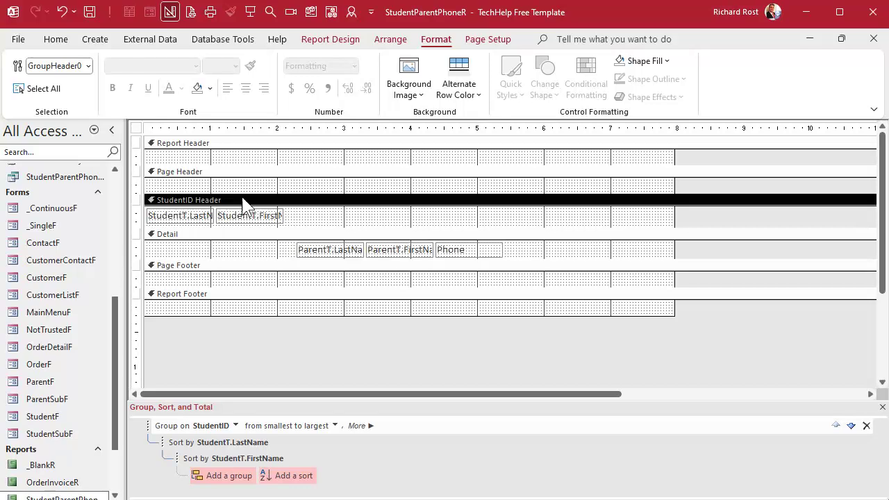
pyautogui.doubleClick(243, 202)
pyautogui.click(640, 198)
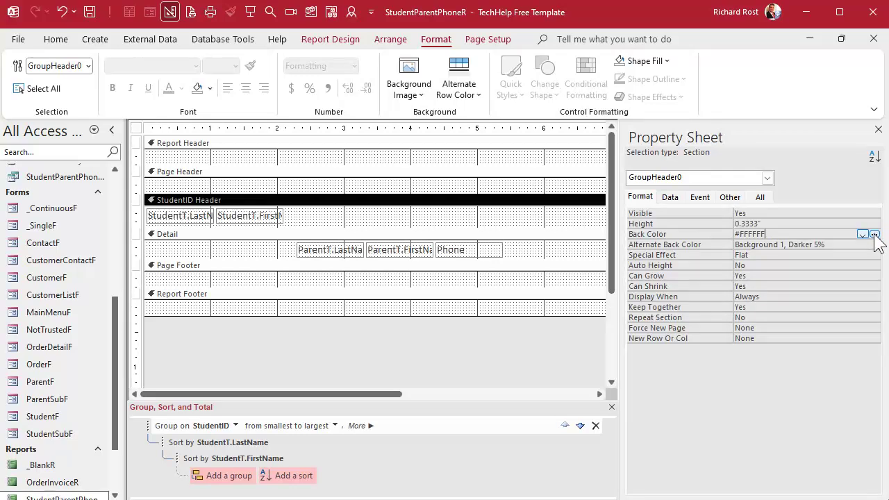
pyautogui.click(861, 234)
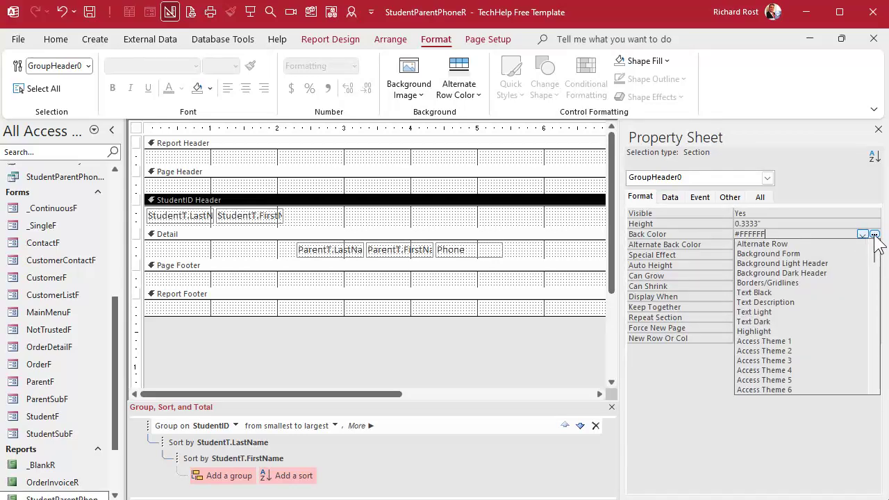
pyautogui.click(874, 234)
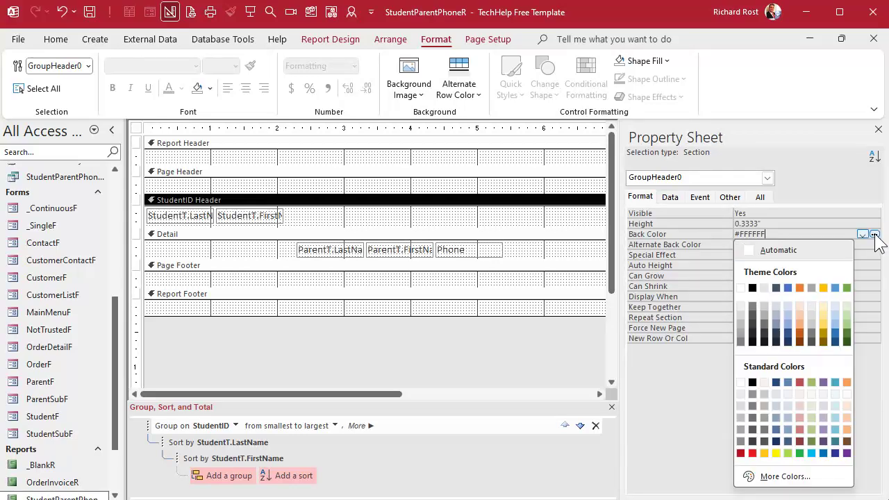
pyautogui.click(741, 405)
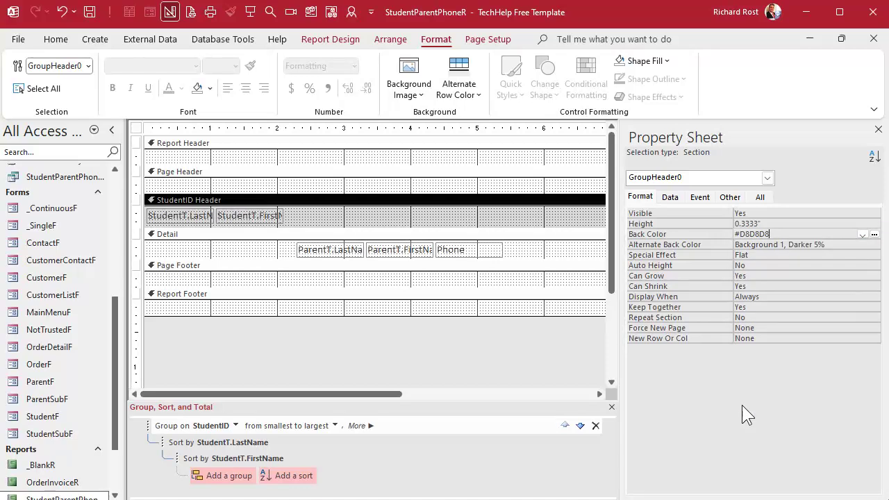
# - Set the StudentID Header section's Alternate Back Color to No Color and close its properties
pyautogui.click(831, 243)
pyautogui.click(862, 245)
pyautogui.click(814, 254)
pyautogui.click(814, 254)
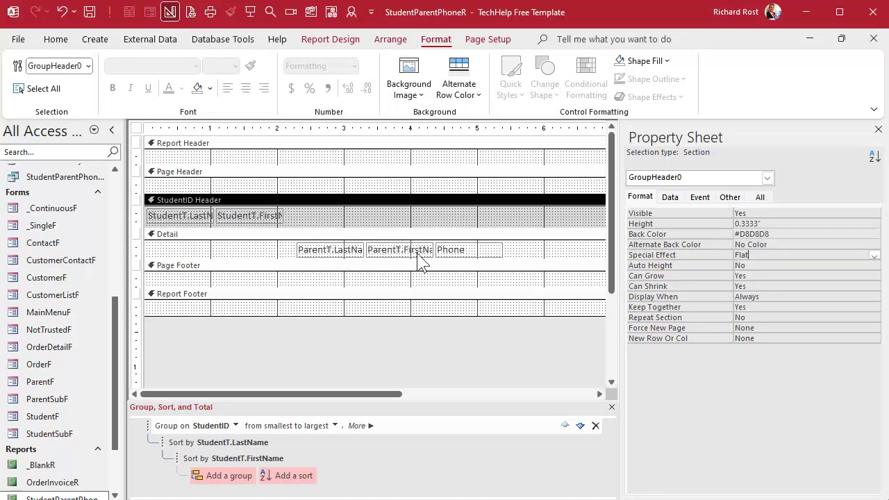
pyautogui.click(878, 130)
# - Make the student last name and first name fields in the StudentID Header bold
pyautogui.click(417, 221)
pyautogui.moveTo(331, 214); pyautogui.dragTo(173, 219)
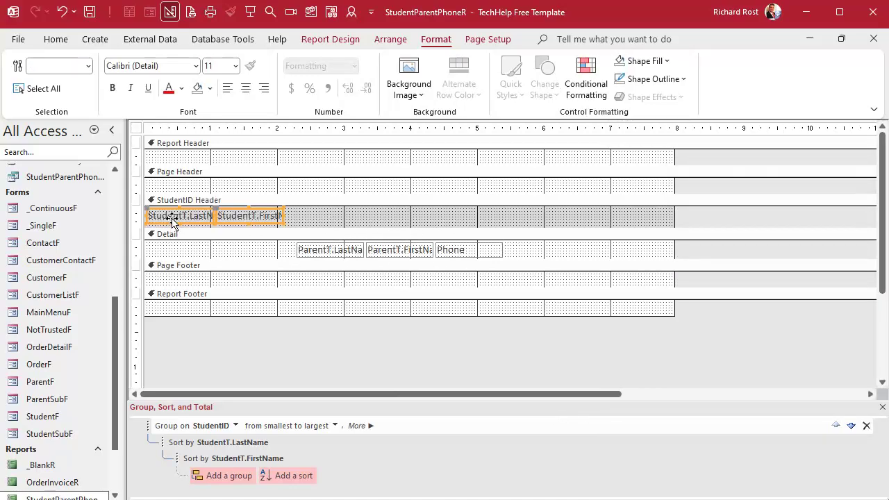
pyautogui.hotkey('ctrl', 'b')
pyautogui.click(360, 213)
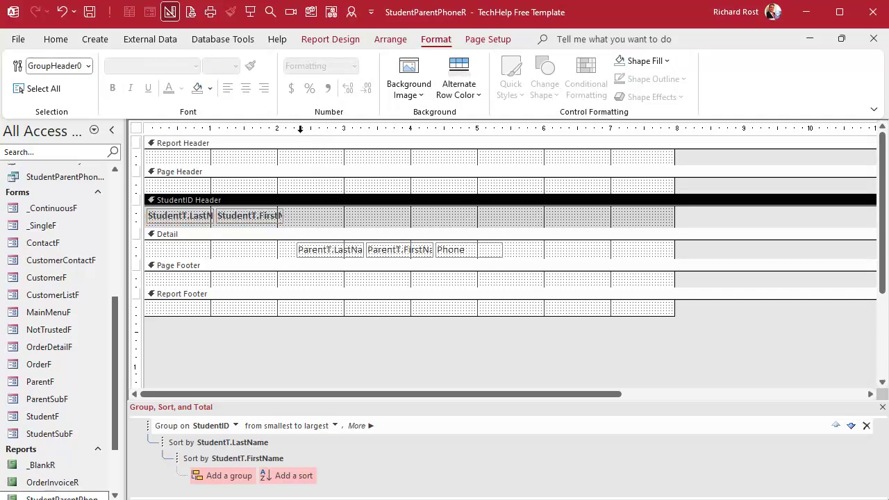
# - Examine the formatted report in Print Preview, both close up and as a whole page, and return to Design View
pyautogui.rightClick(302, 129)
pyautogui.click(352, 188)
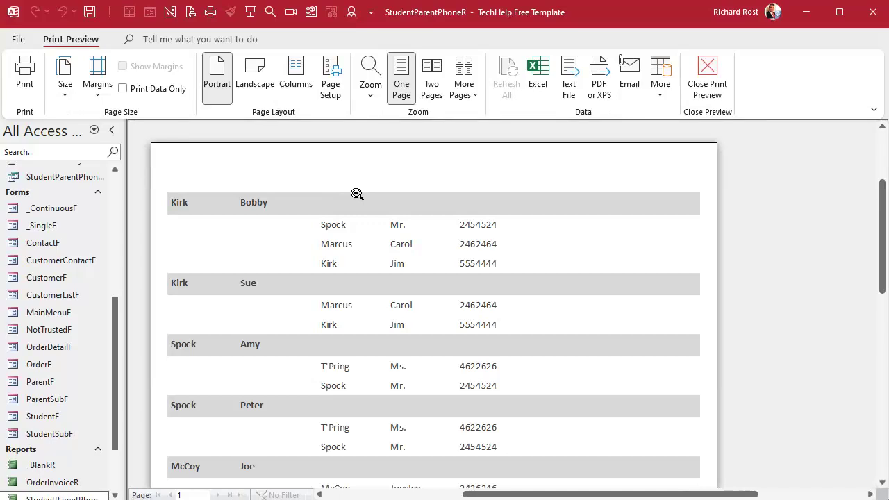
pyautogui.click(371, 248)
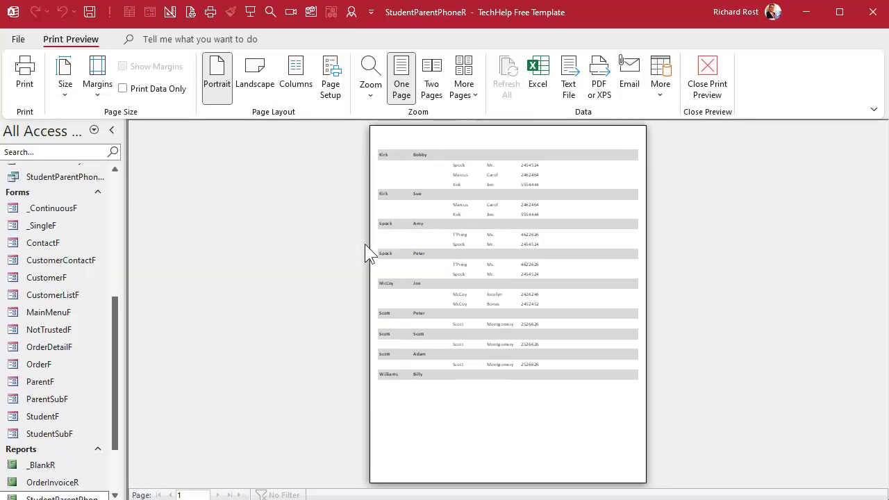
pyautogui.click(486, 149)
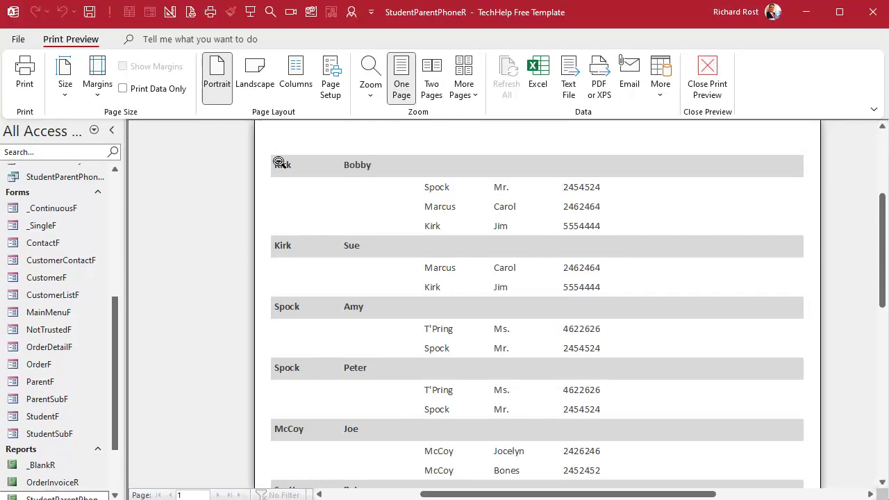
pyautogui.click(366, 177)
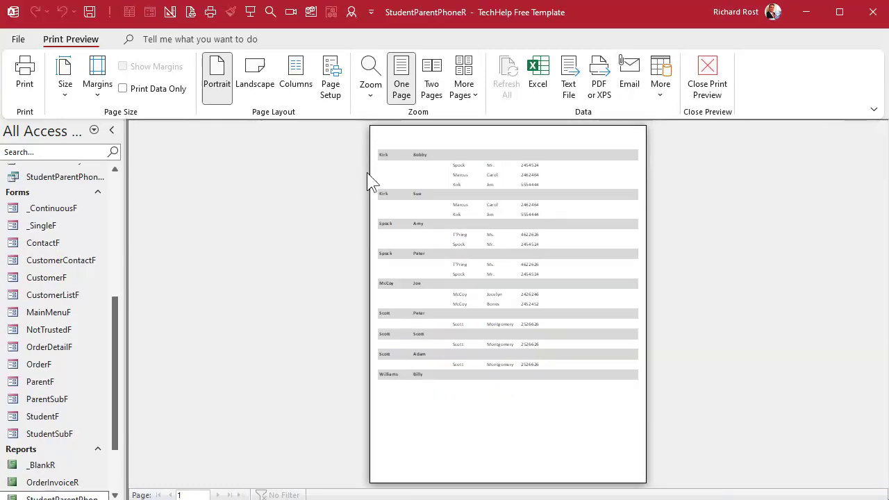
pyautogui.rightClick(419, 168)
pyautogui.click(474, 209)
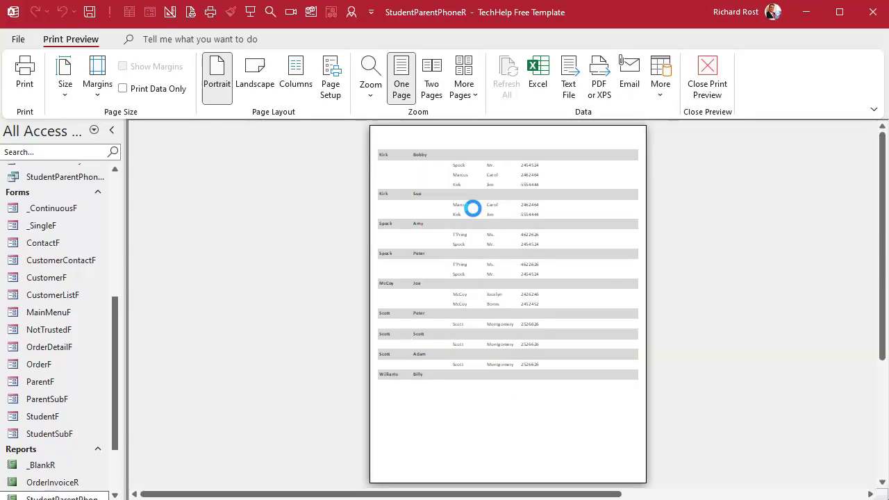
# - Delete the student first name field from the StudentID Header and widen the last name field to about 2.4 inches
pyautogui.click(242, 217)
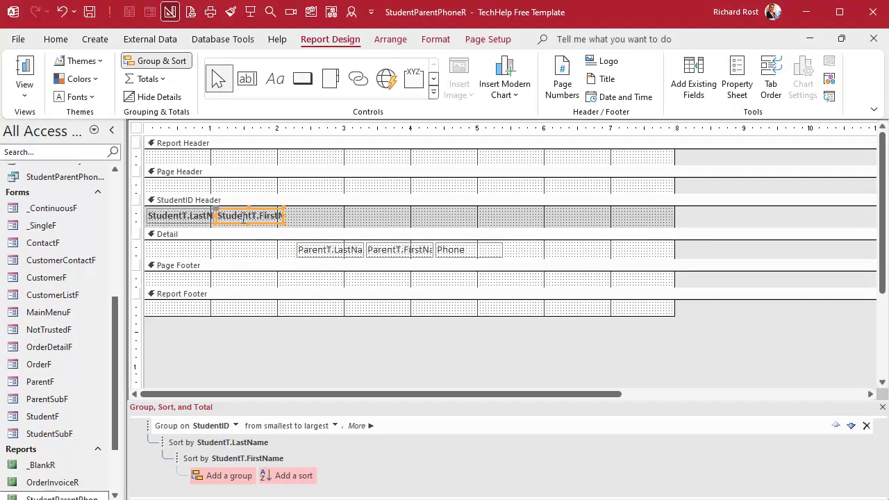
pyautogui.press('Delete')
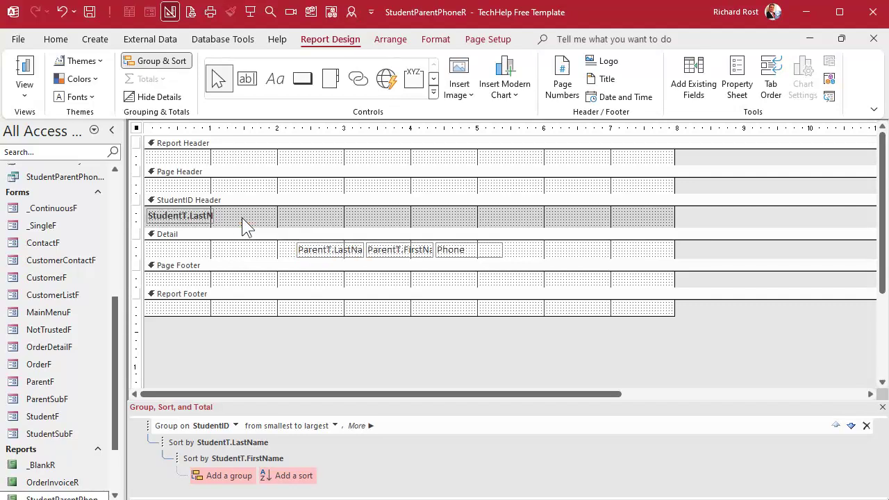
pyautogui.click(206, 216)
pyautogui.moveTo(215, 216); pyautogui.dragTo(305, 219)
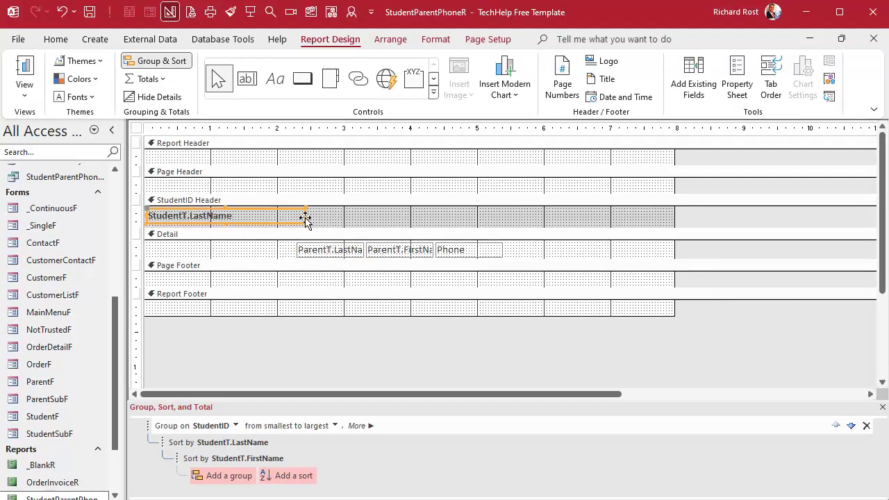
pyautogui.click(337, 216)
# - Set the student last name field's Control Source to =StudentT.LastName & ", " & StudentT.FirstName and review the expression
pyautogui.doubleClick(230, 216)
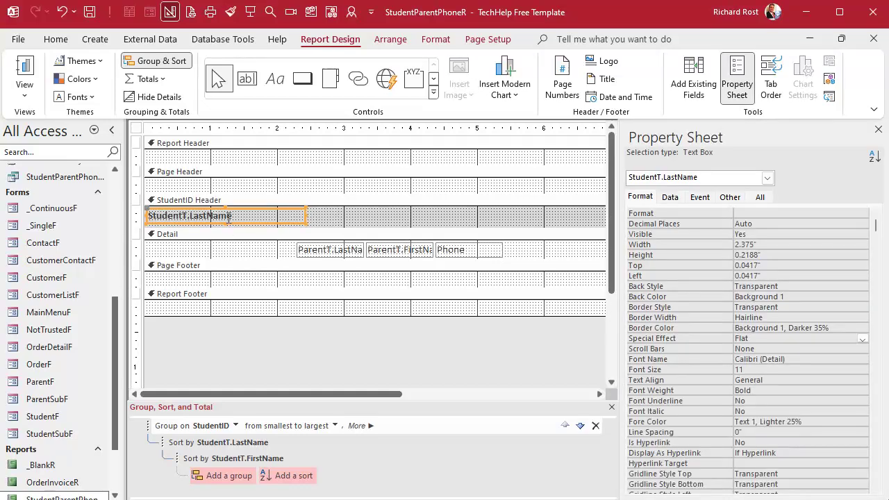
pyautogui.click(667, 197)
pyautogui.click(773, 214)
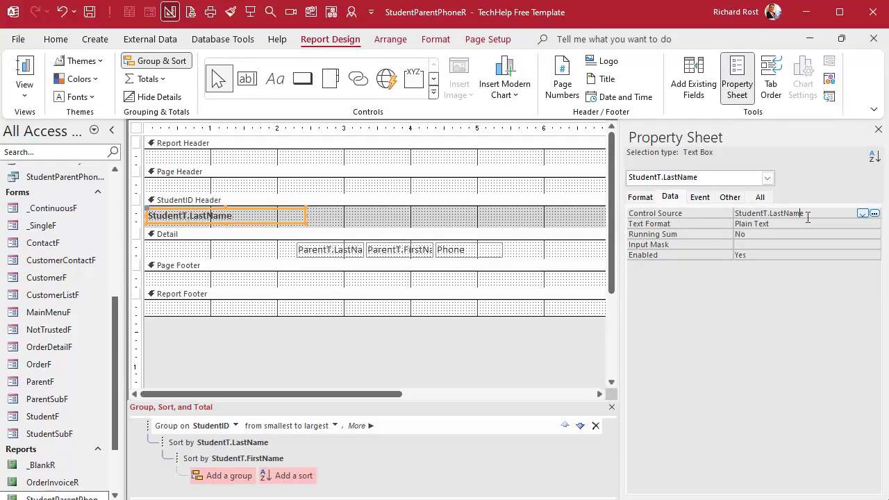
pyautogui.click(807, 217)
pyautogui.hotkey('shift', 'F2')
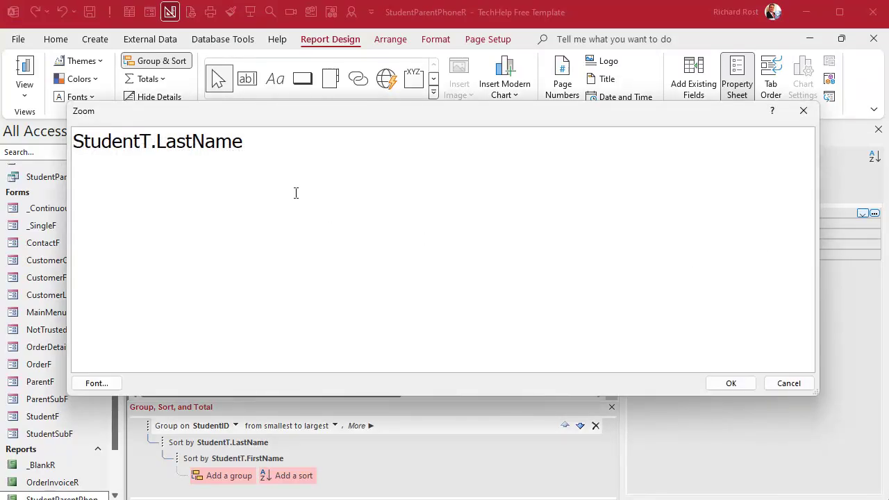
pyautogui.write('=StudentT.LastName ')
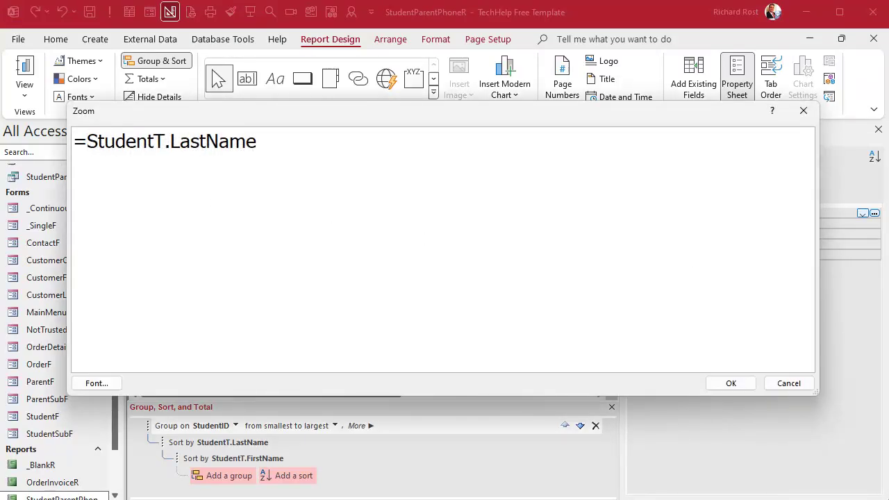
pyautogui.write('& ", " & StudentT.FirstName')
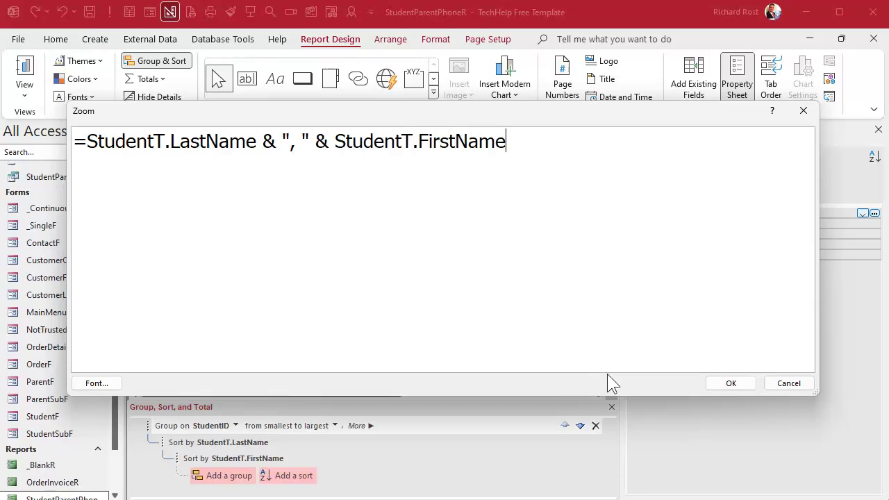
pyautogui.click(730, 384)
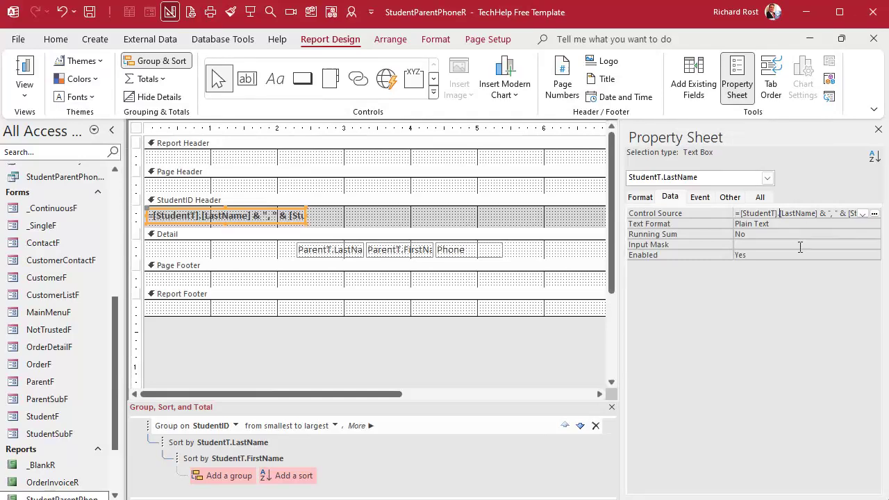
pyautogui.hotkey('shift', 'F2')
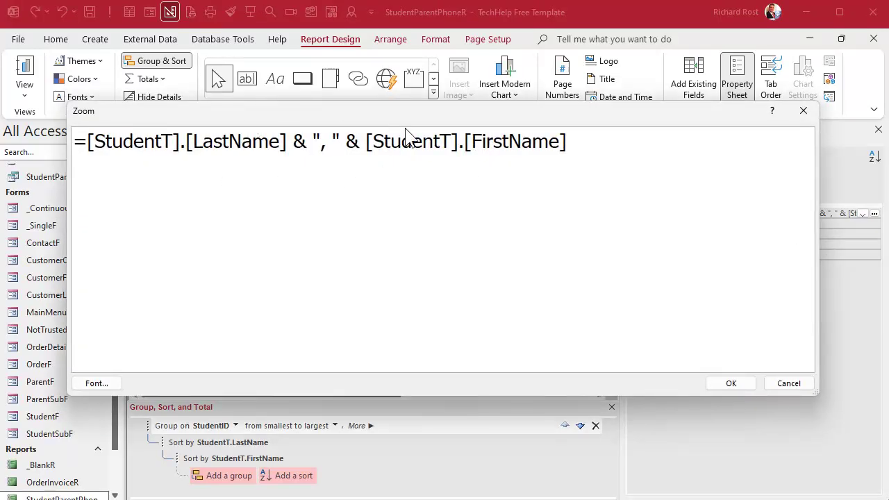
pyautogui.click(731, 383)
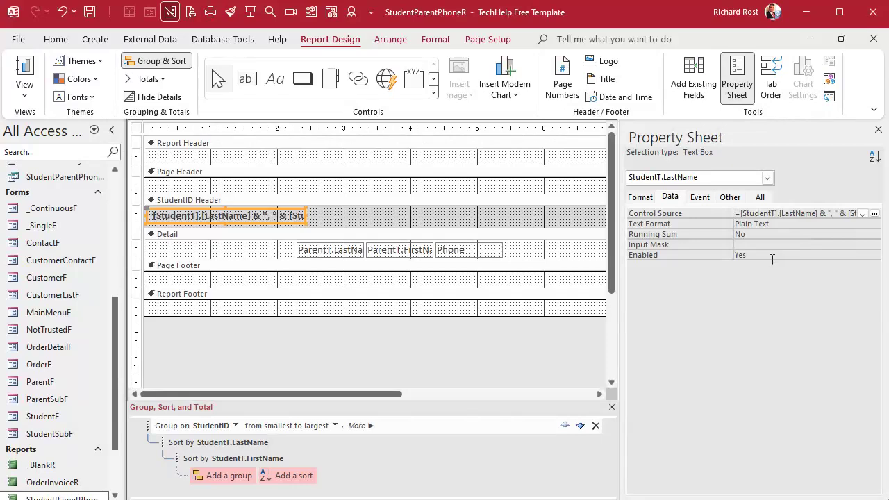
# - Examine the report in Print Preview, leaving the StudentT parameter blank, and return to Design View
pyautogui.click(448, 217)
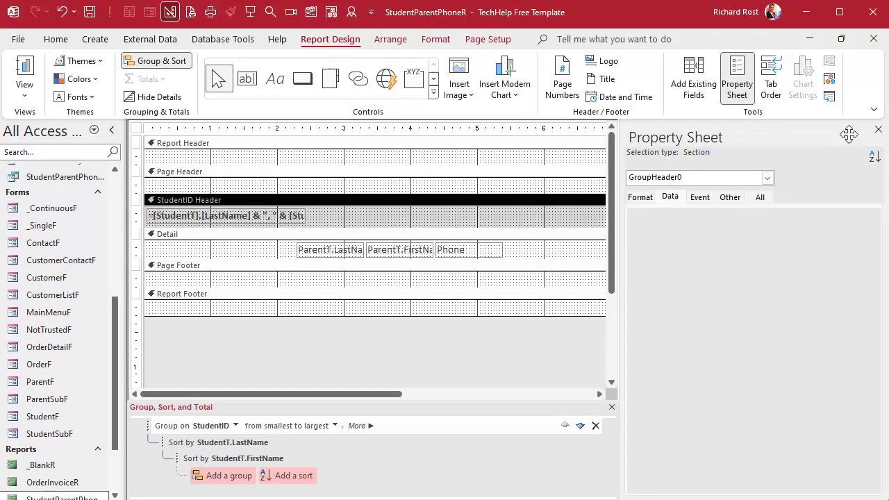
pyautogui.rightClick(296, 130)
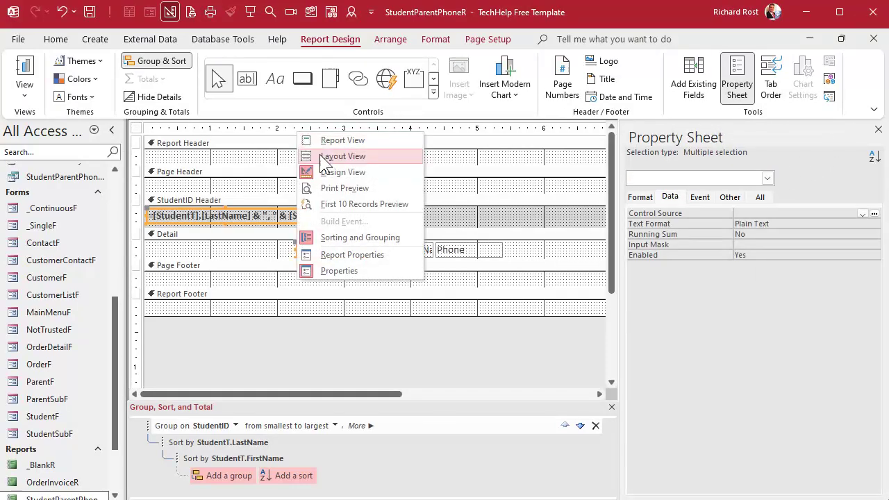
pyautogui.click(338, 187)
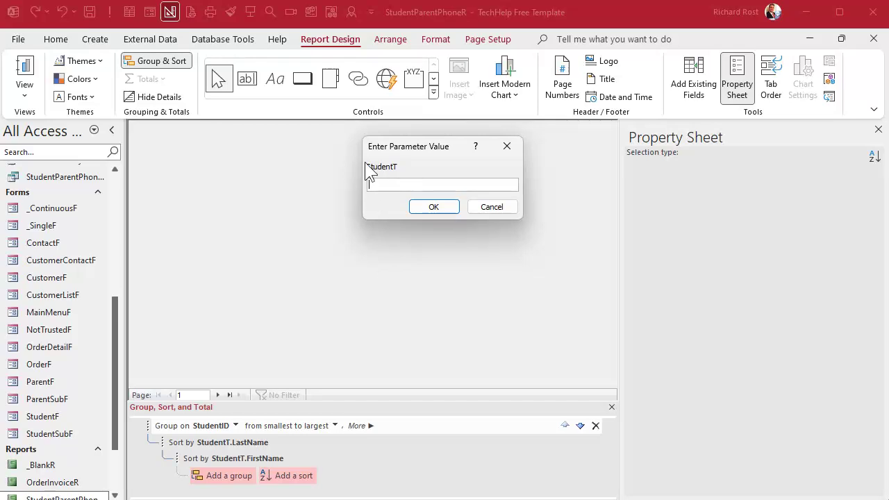
pyautogui.click(433, 207)
pyautogui.click(428, 156)
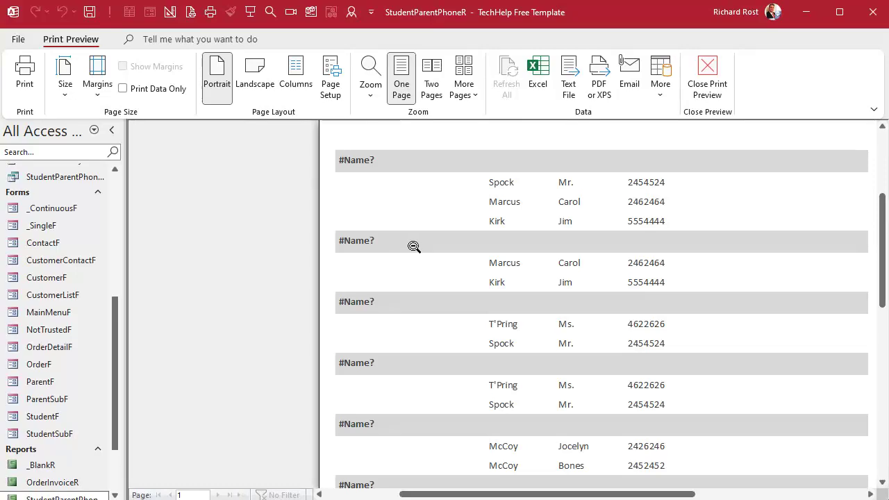
pyautogui.click(446, 160)
pyautogui.click(441, 153)
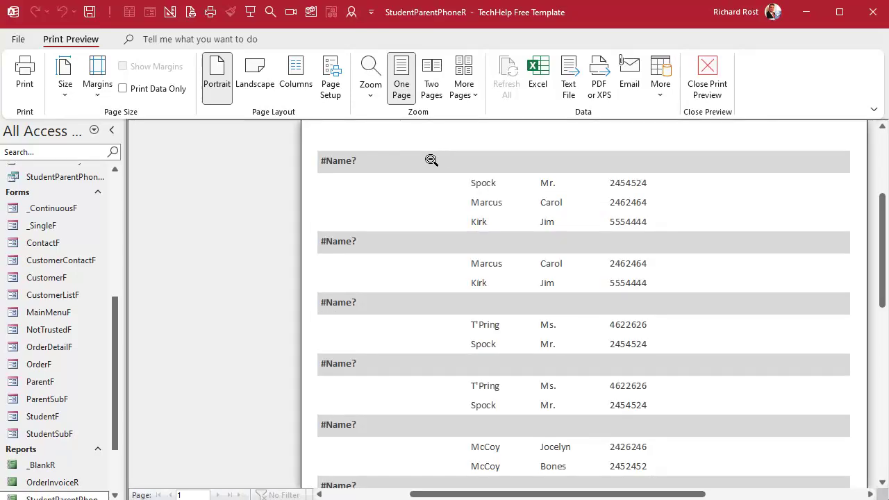
pyautogui.rightClick(428, 158)
pyautogui.click(475, 196)
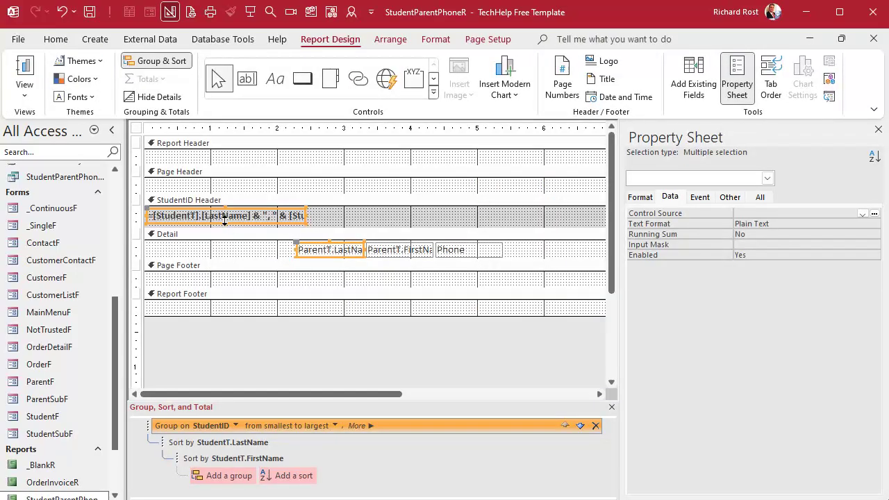
# - Review the student name field's Control Source expression in the Zoom window and close it without changes
pyautogui.click(343, 222)
pyautogui.click(281, 217)
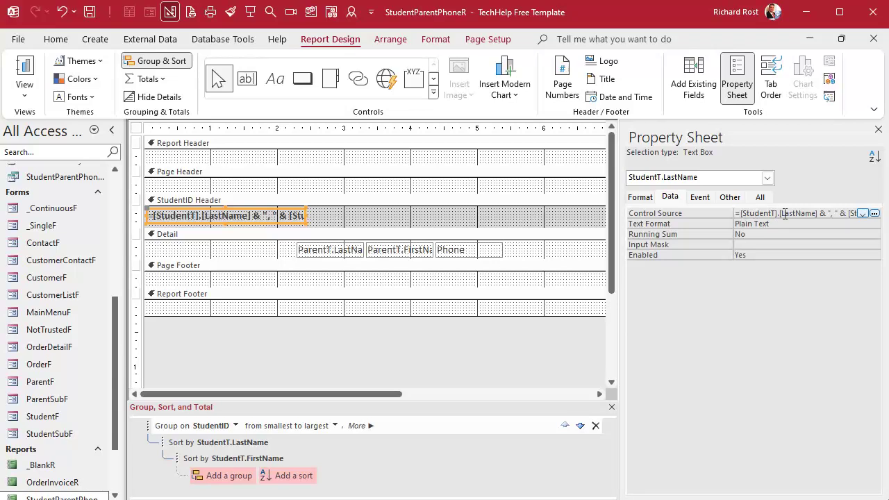
pyautogui.hotkey('shift', 'F2')
pyautogui.moveTo(88, 141); pyautogui.dragTo(290, 141)
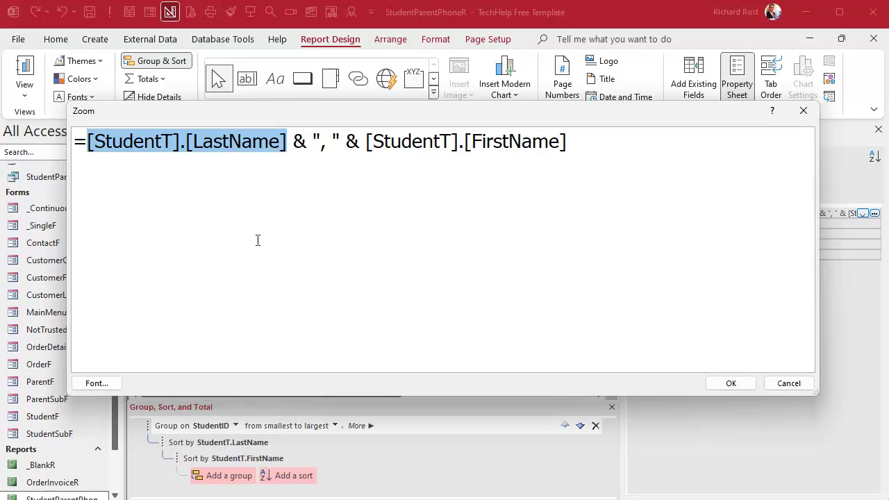
pyautogui.click(791, 384)
# - Create a new query based on StudentT with the FirstName and LastName fields
pyautogui.scroll(3, 55, 227)
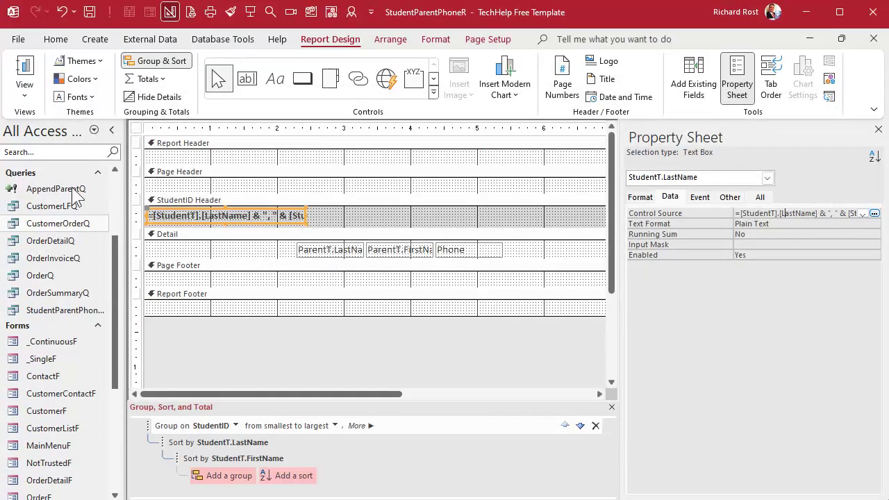
pyautogui.click(96, 39)
pyautogui.click(227, 89)
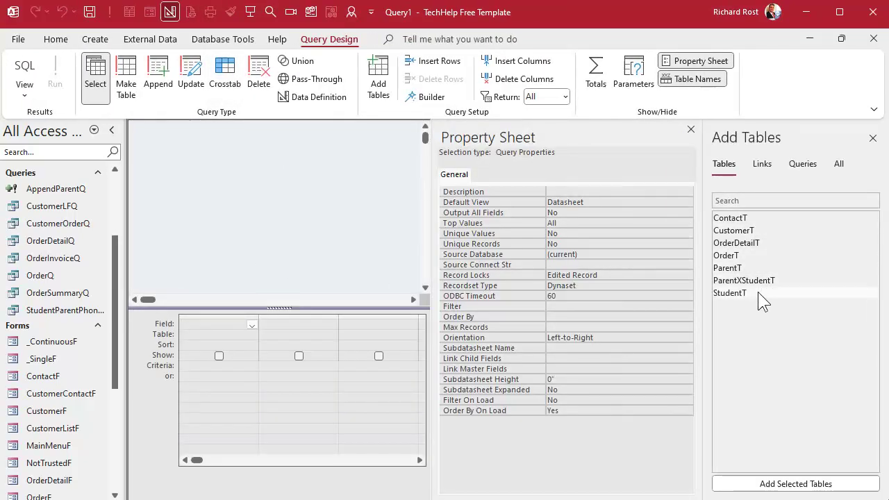
pyautogui.doubleClick(757, 291)
pyautogui.click(873, 138)
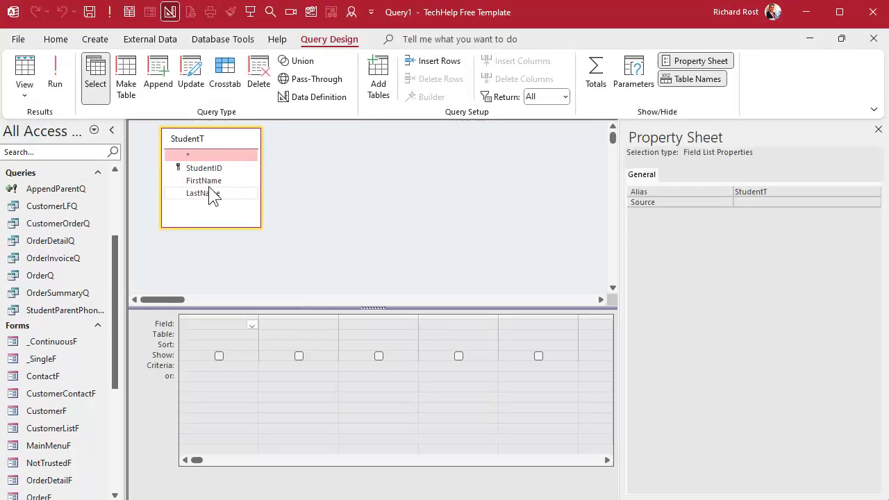
pyautogui.doubleClick(207, 182)
pyautogui.doubleClick(215, 194)
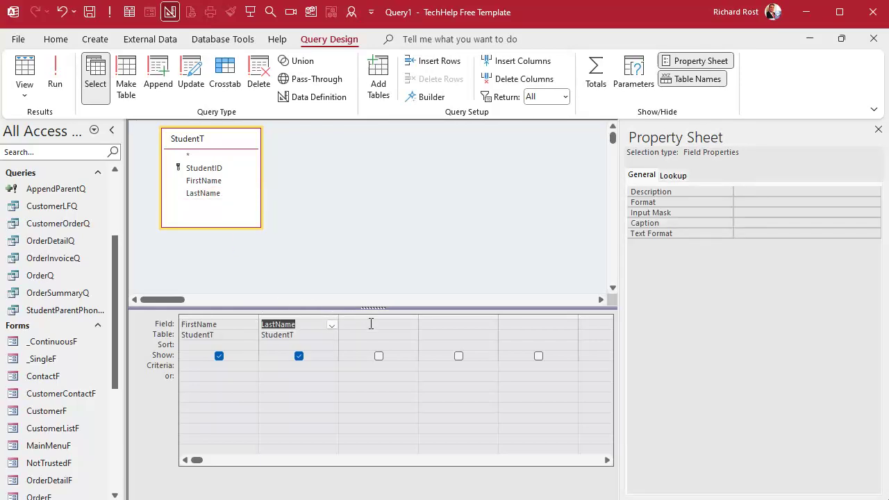
# - Add the calculated field FullName: StudentT.FirstName & " " & StudentT.LastName in the query's third column
pyautogui.click(382, 306)
pyautogui.hotkey('shift', 'F2')
pyautogui.write('FullName: StudentT.')
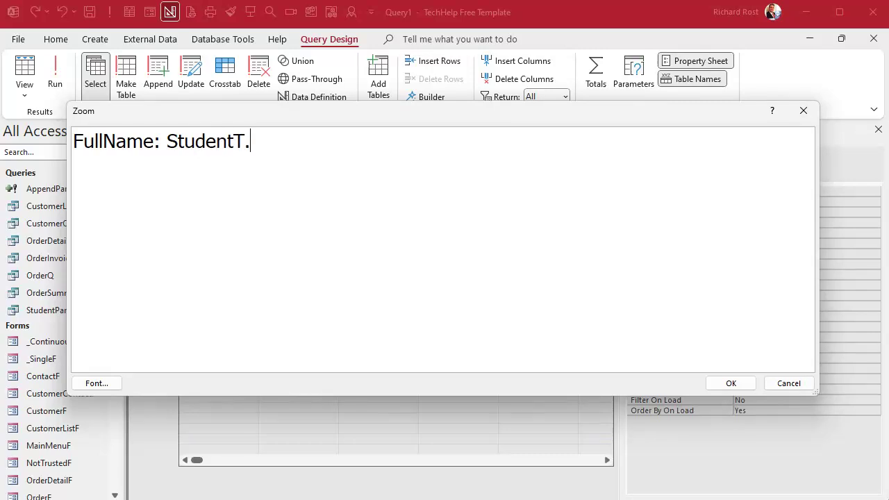
pyautogui.write('FirstName & " "')
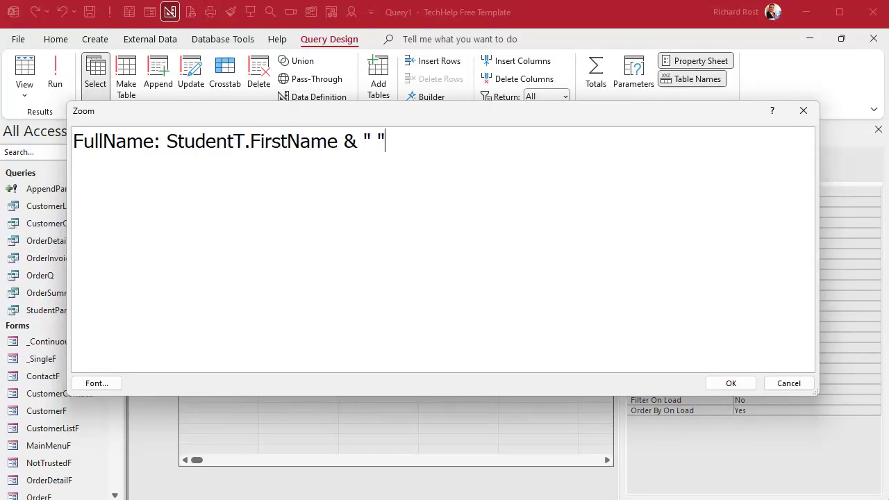
pyautogui.write(' & StudentT.LastName')
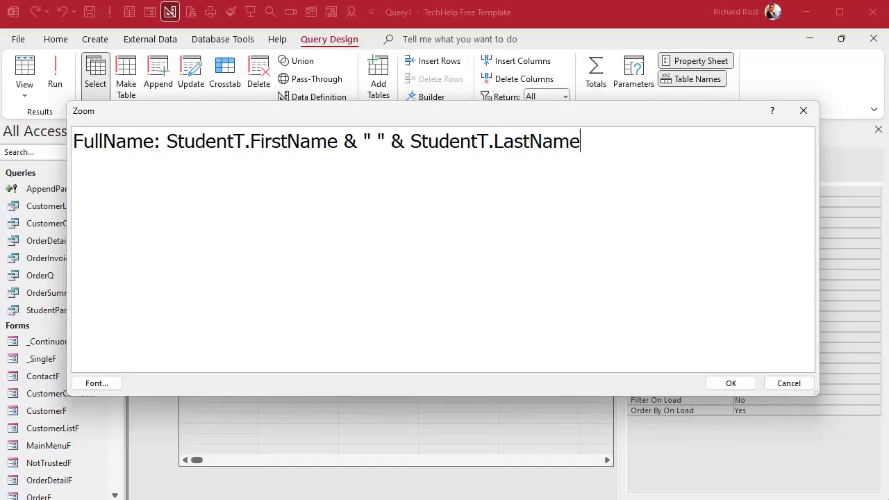
pyautogui.click(730, 382)
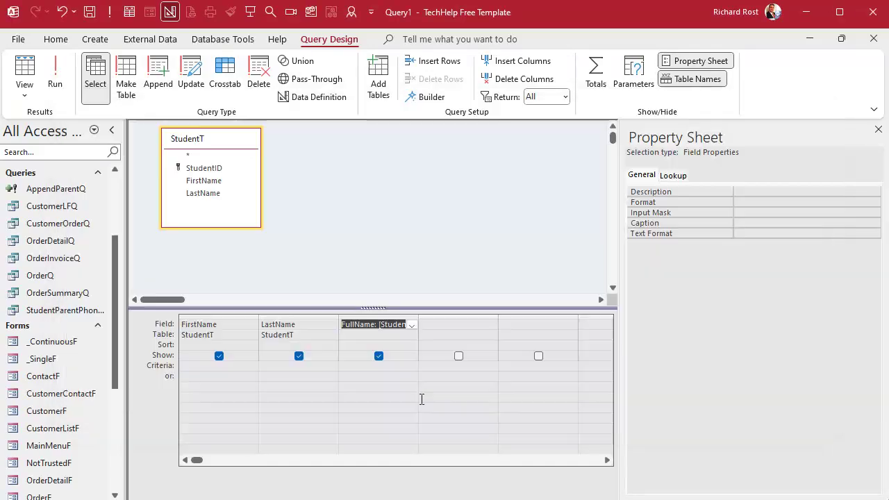
# - Widen the FullName column to review its full expression, and run the query to check the combined names
pyautogui.moveTo(419, 324); pyautogui.dragTo(513, 324)
pyautogui.click(411, 325)
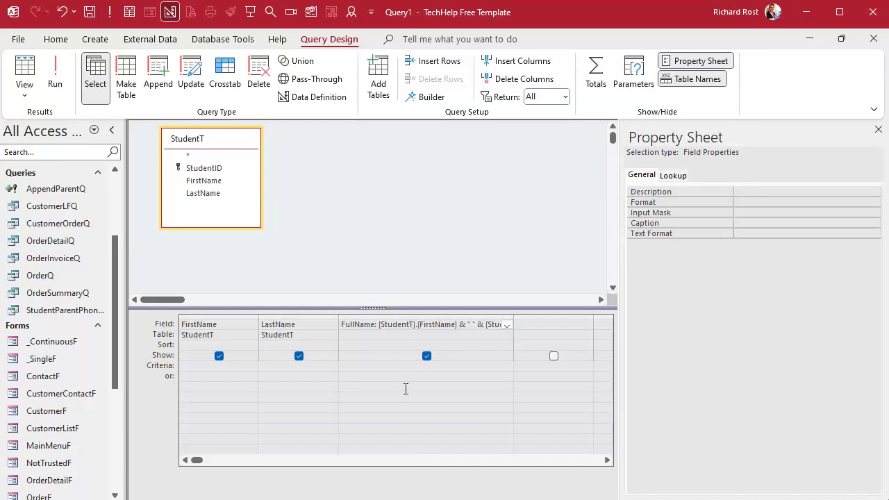
pyautogui.hotkey('shift', 'F2')
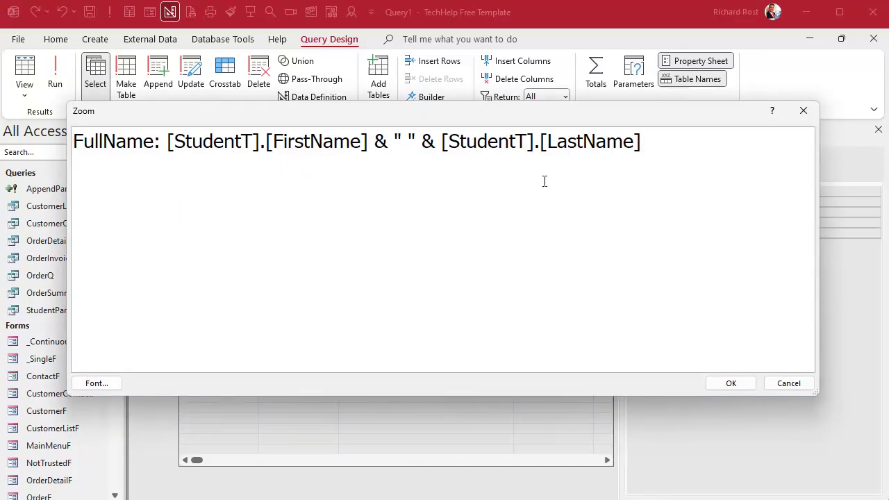
pyautogui.click(732, 383)
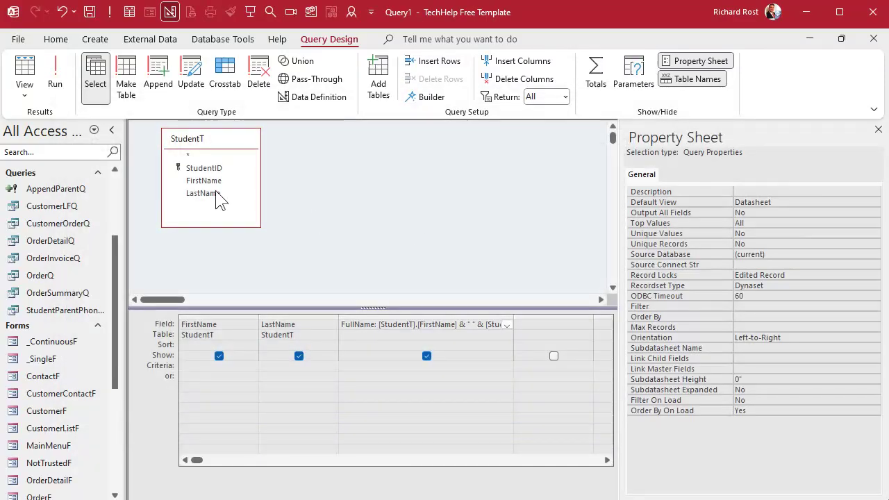
pyautogui.click(58, 78)
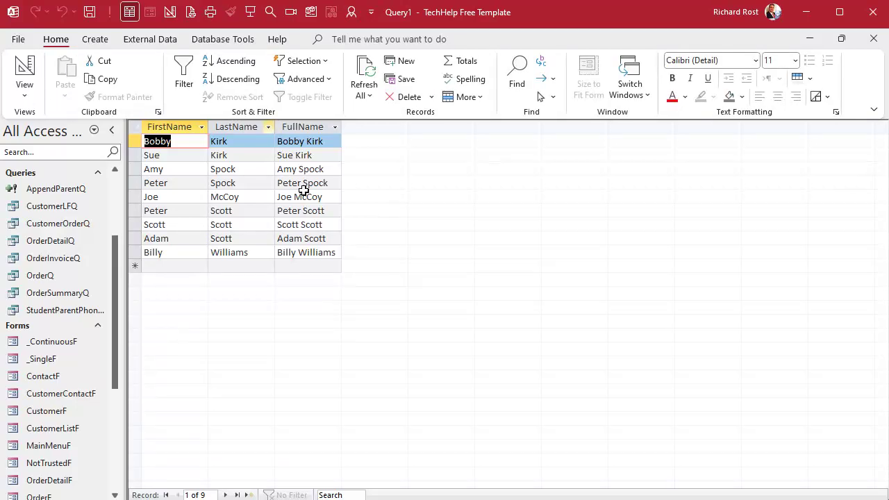
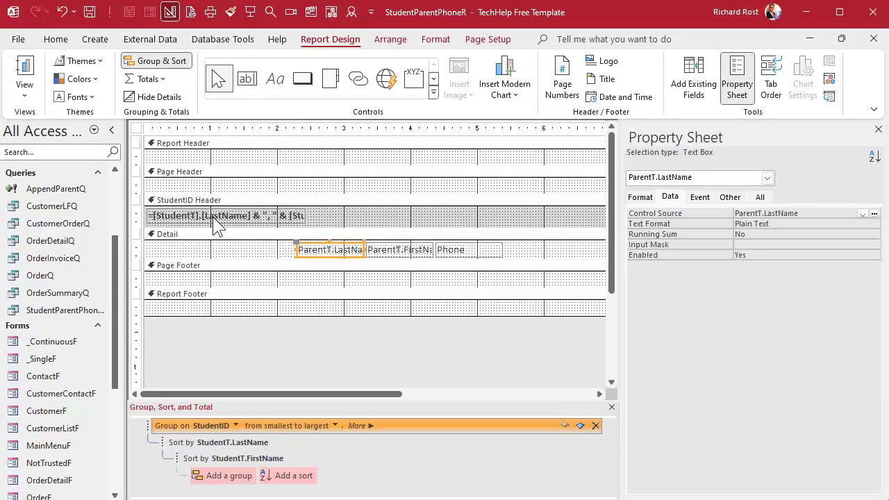
# - Change the student name field's Control Source in the StudentID Header to =[StudentT.LastName] & ", " & [StudentT.FirstName]
pyautogui.click(213, 216)
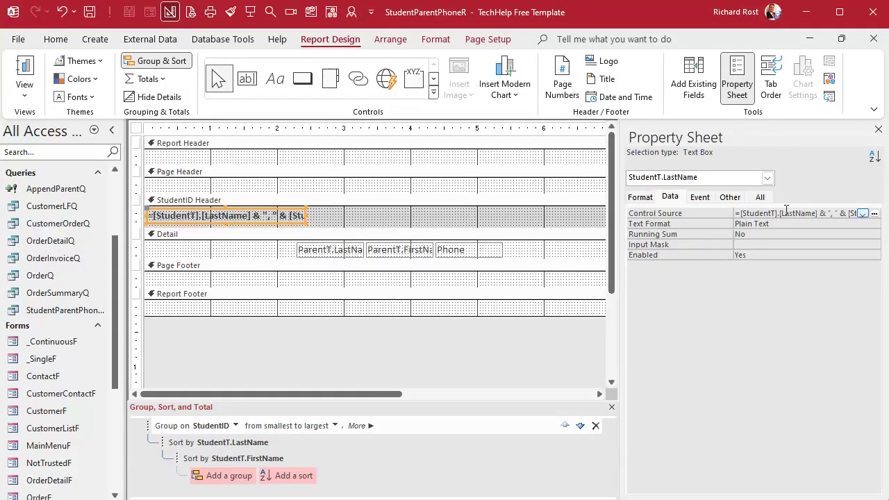
pyautogui.hotkey('shift', 'F2')
pyautogui.click(175, 143)
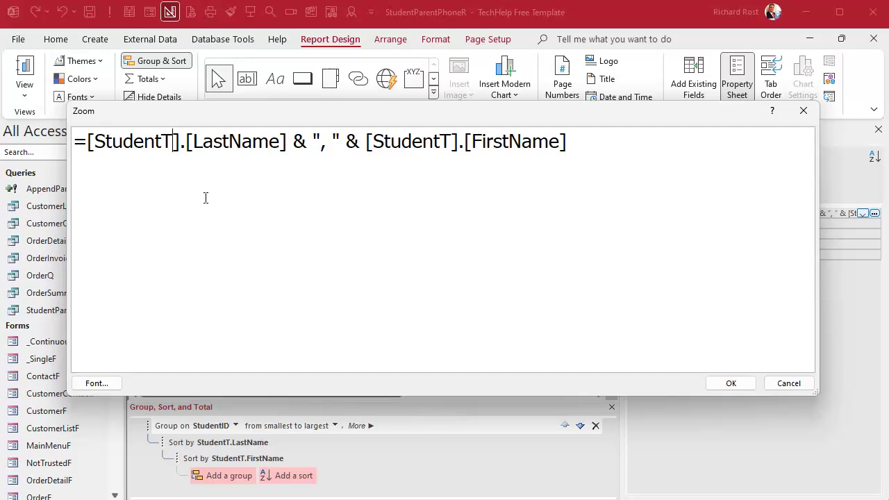
pyautogui.press('Delete')
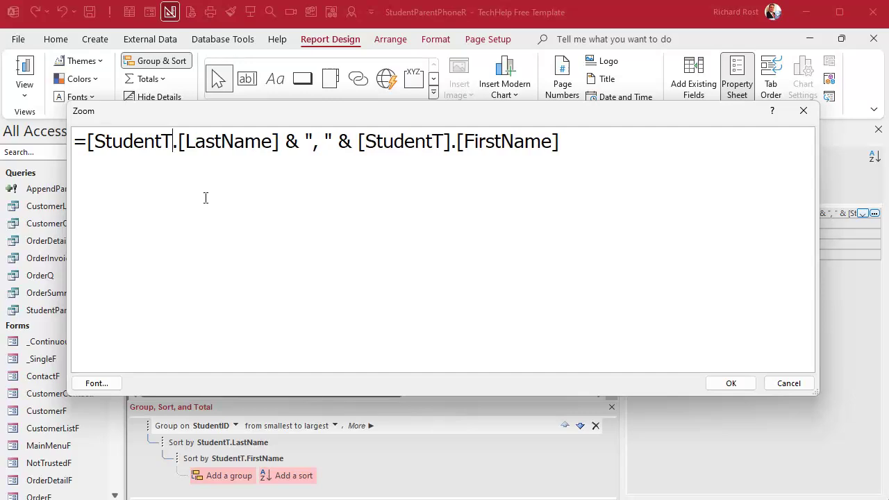
pyautogui.press('Delete')
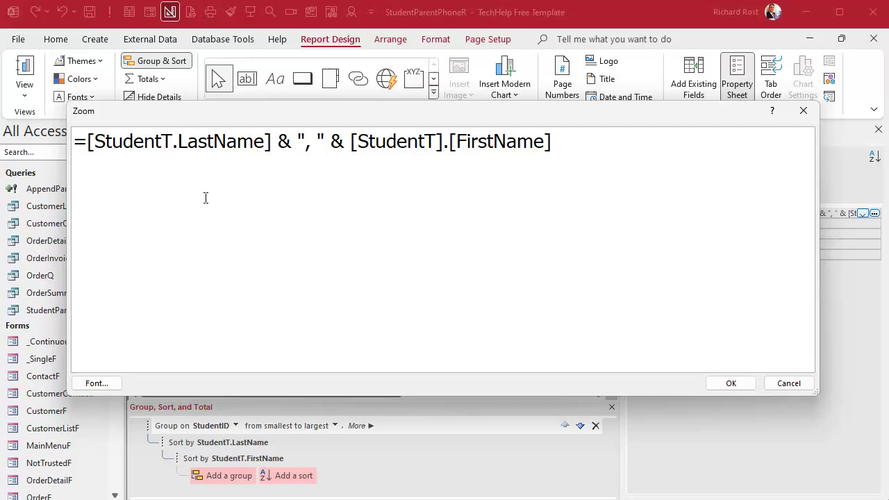
pyautogui.click(436, 141)
pyautogui.press('Delete')
pyautogui.press('Right')
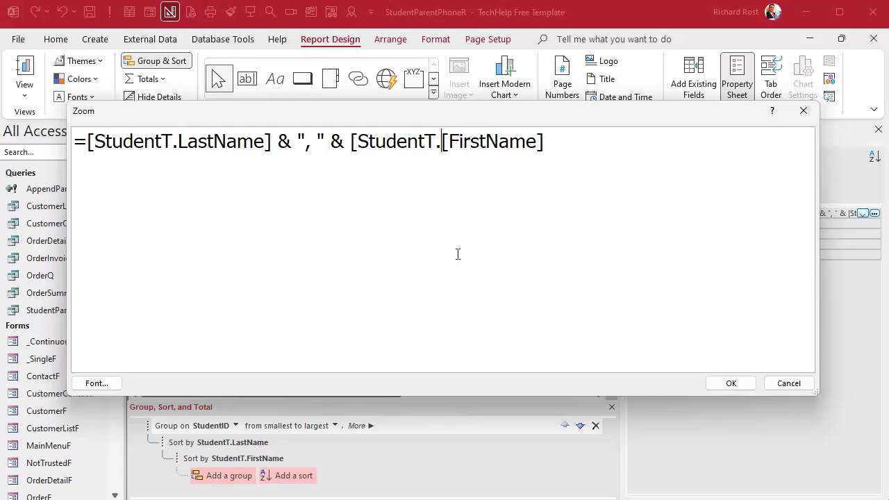
pyautogui.press('Delete')
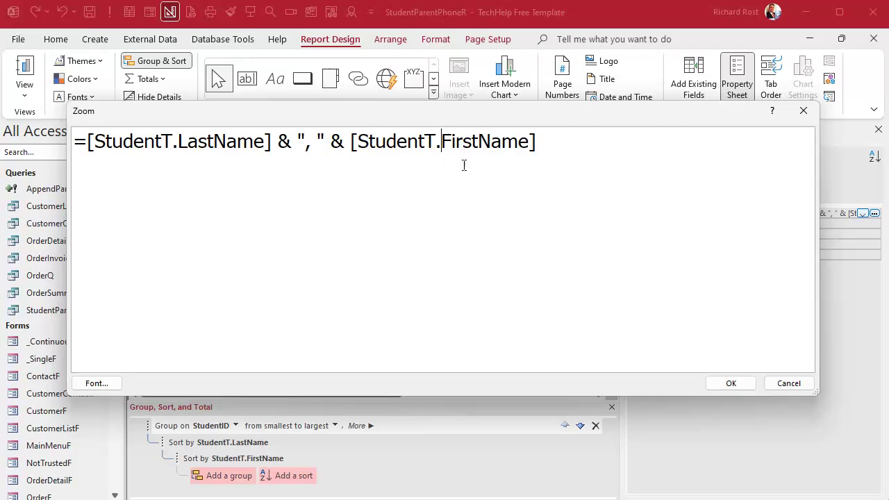
pyautogui.click(731, 383)
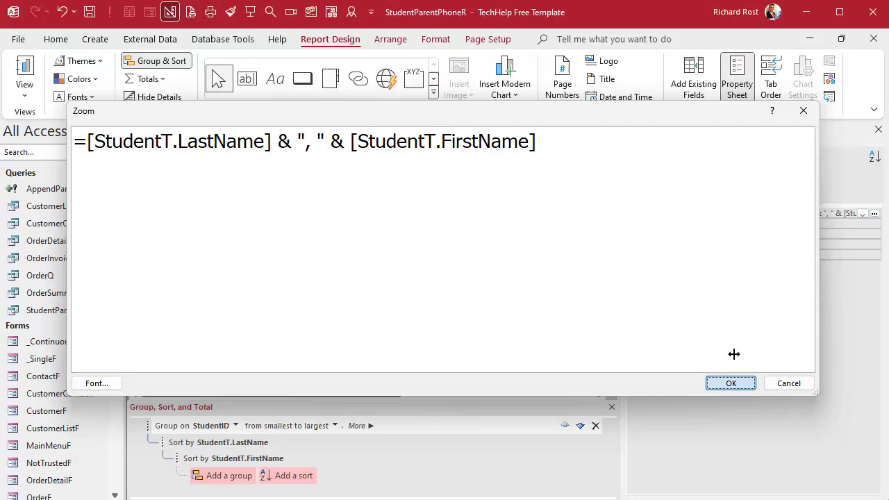
pyautogui.click(822, 223)
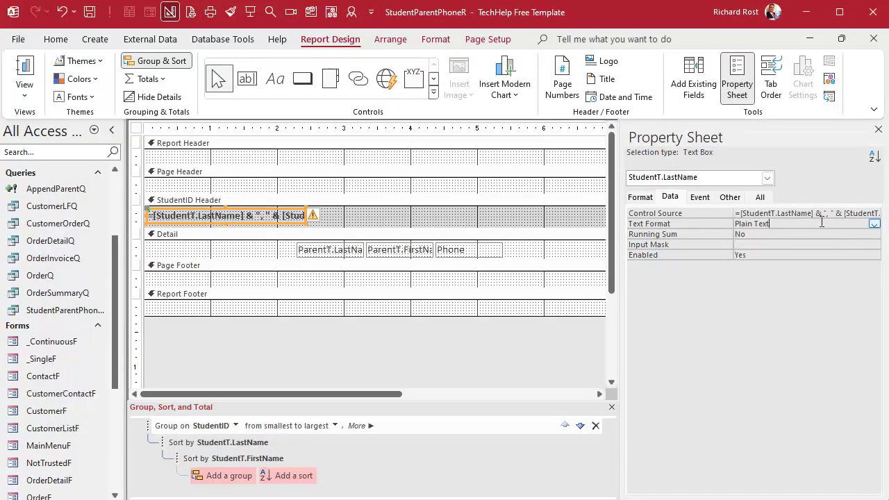
# - Check the student name headings in Print Preview with the revised expression and return to Design View
pyautogui.click(268, 252)
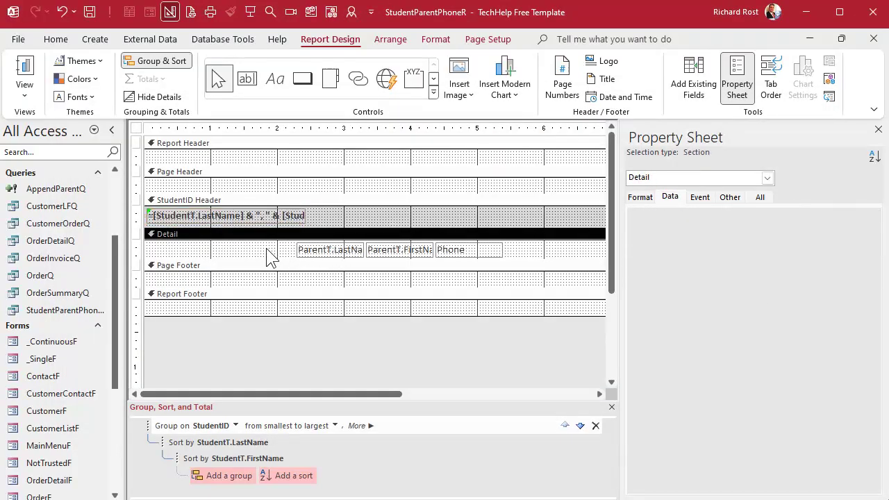
pyautogui.click(317, 130)
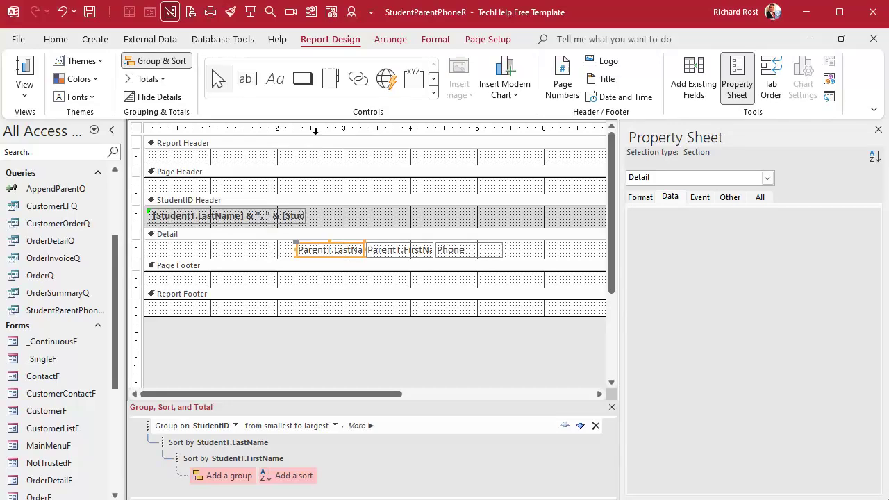
pyautogui.rightClick(317, 130)
pyautogui.click(373, 182)
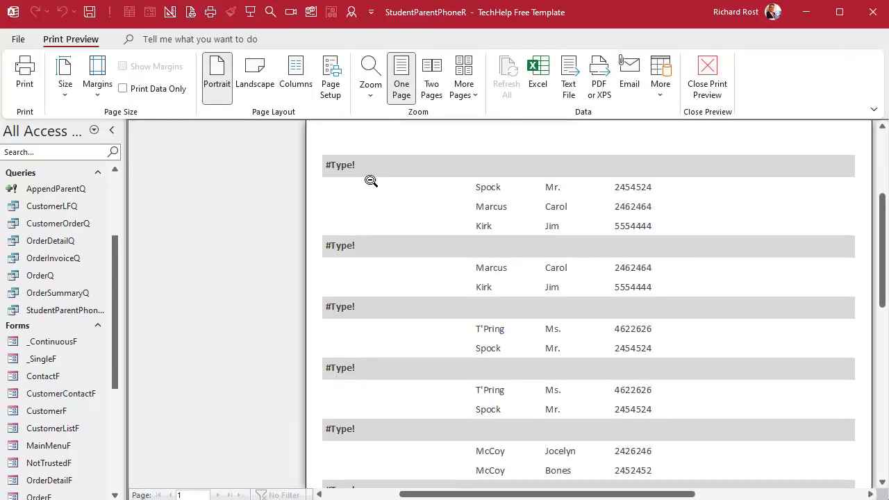
pyautogui.rightClick(364, 175)
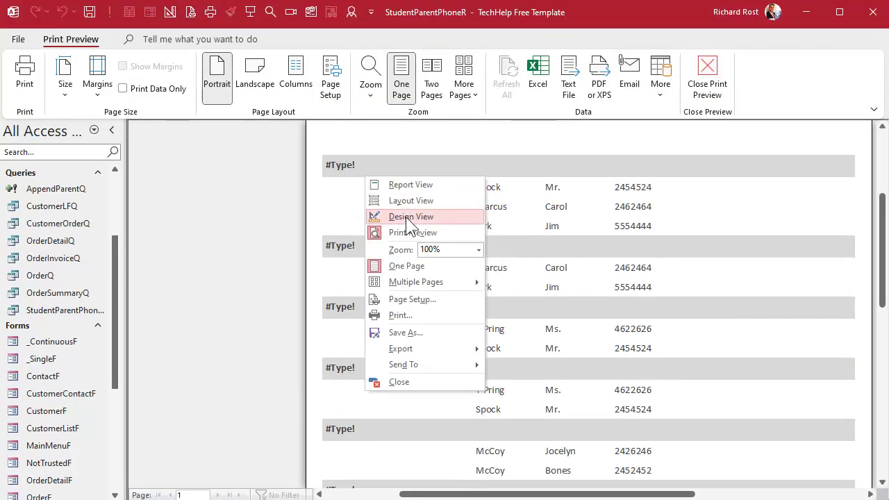
pyautogui.click(405, 217)
# - Review the error flagged on the student name text box in the StudentID Header
pyautogui.click(225, 217)
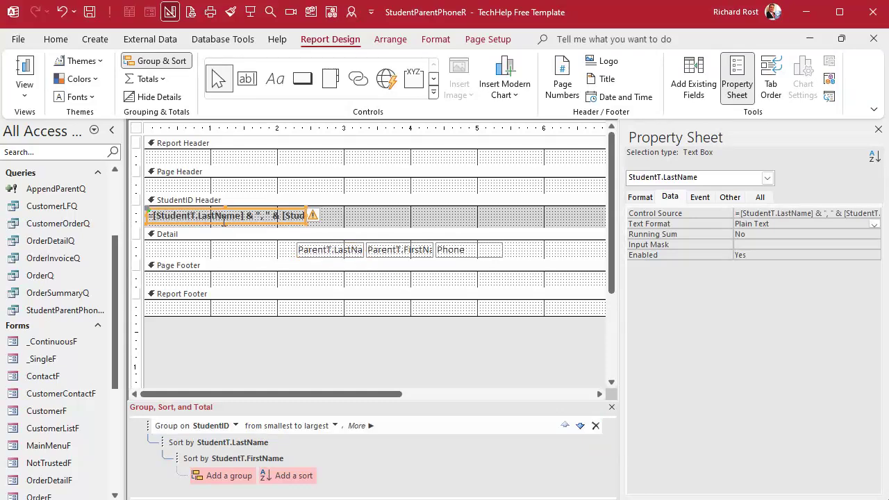
pyautogui.click(315, 217)
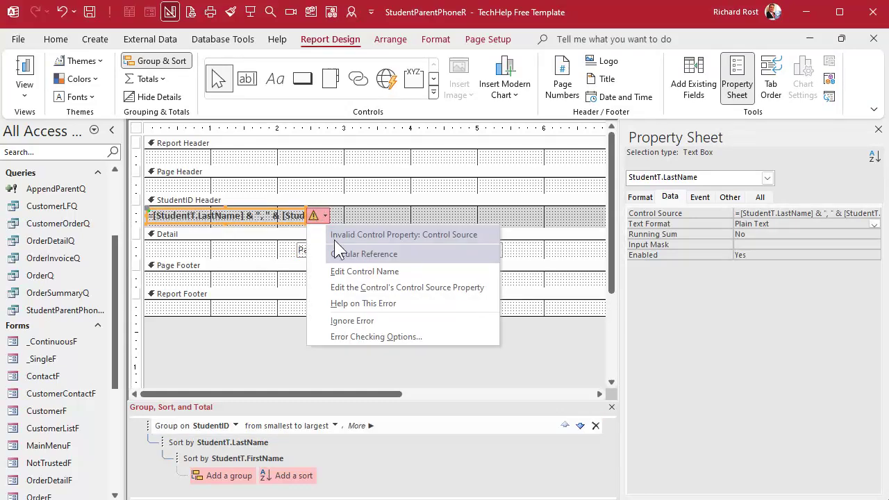
pyautogui.click(526, 201)
# - Rename the student name text box in the StudentID Header as StudentName
pyautogui.click(670, 198)
pyautogui.click(759, 198)
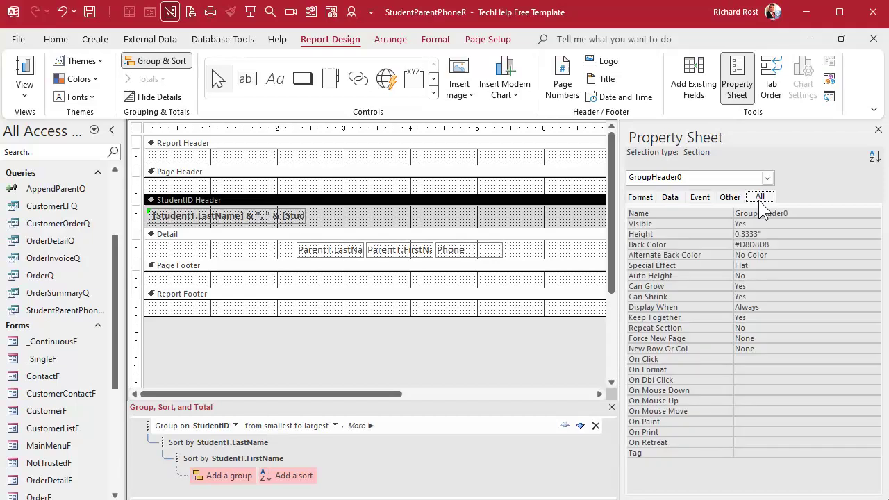
pyautogui.click(288, 219)
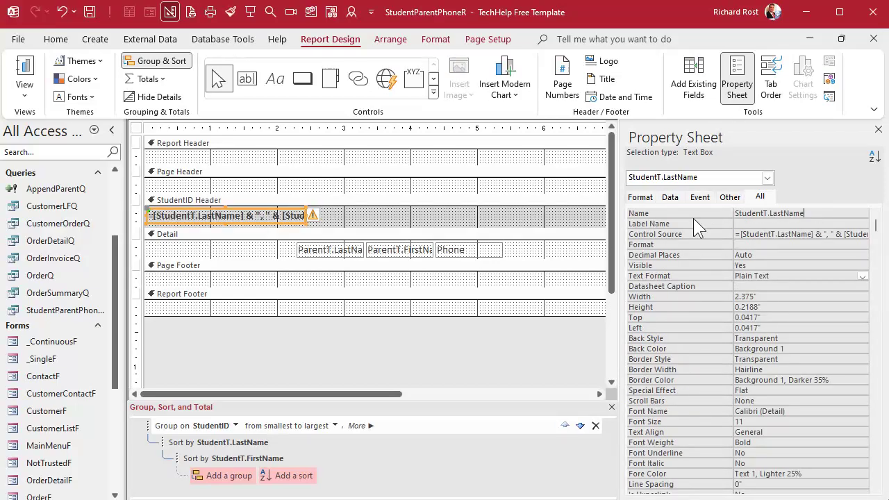
pyautogui.moveTo(802, 213); pyautogui.dragTo(709, 216)
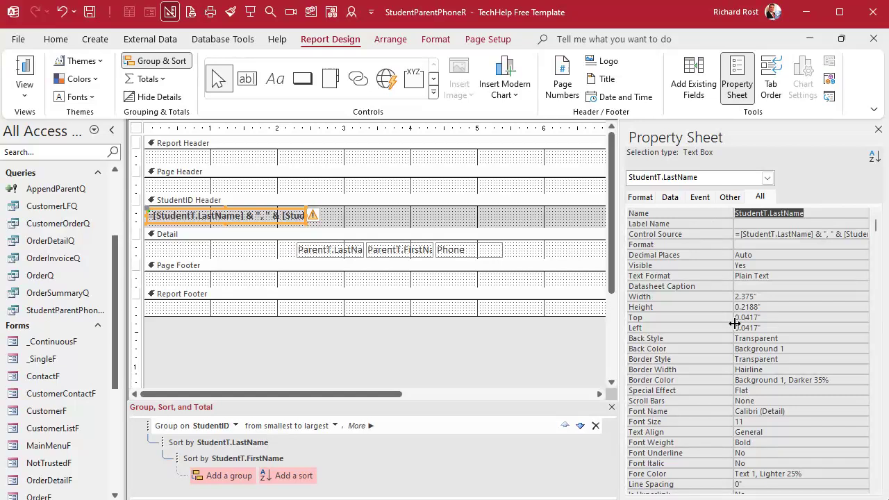
pyautogui.write('StudentName')
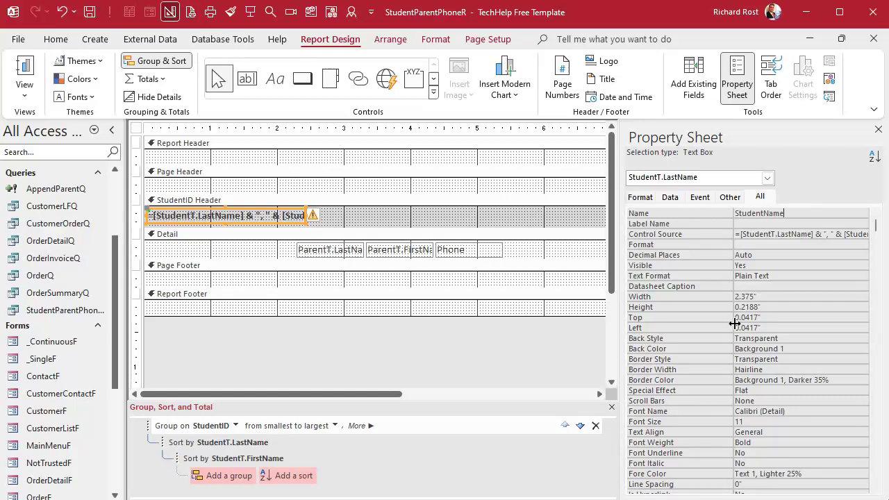
pyautogui.press('Return')
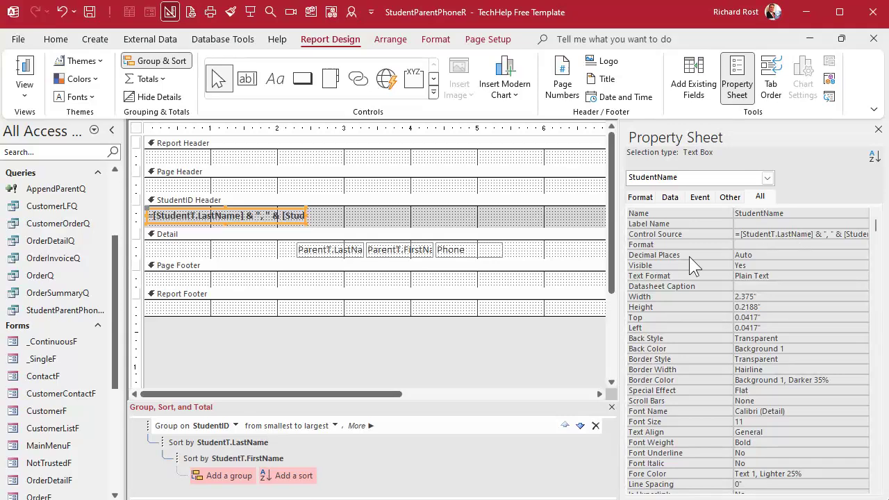
# - Check the student headings in Print Preview with the renamed text box and return to Design View
pyautogui.rightClick(297, 128)
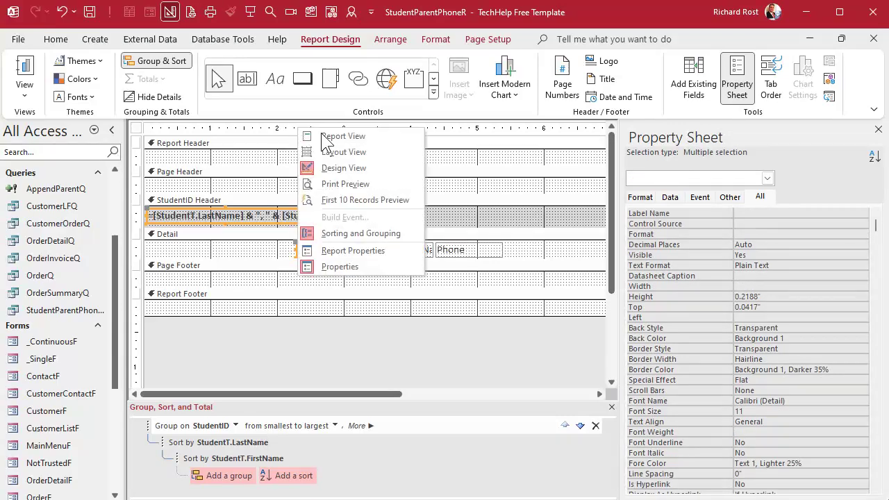
pyautogui.click(381, 184)
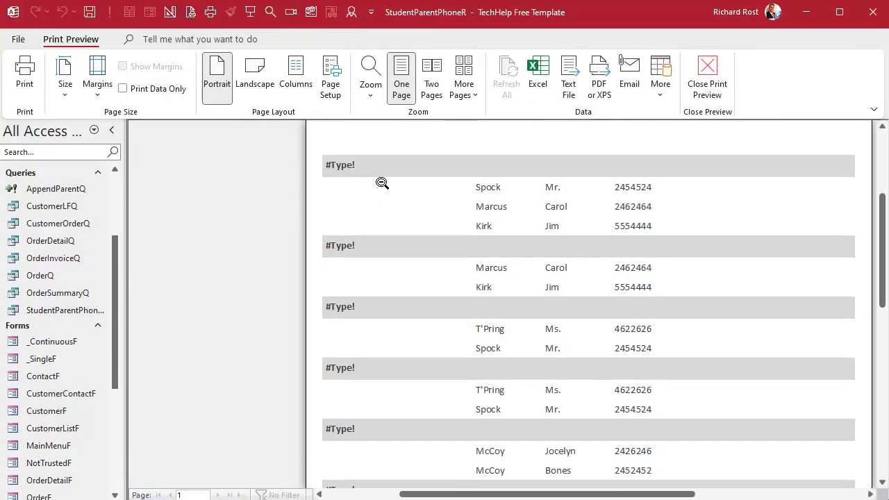
pyautogui.rightClick(381, 182)
pyautogui.click(437, 213)
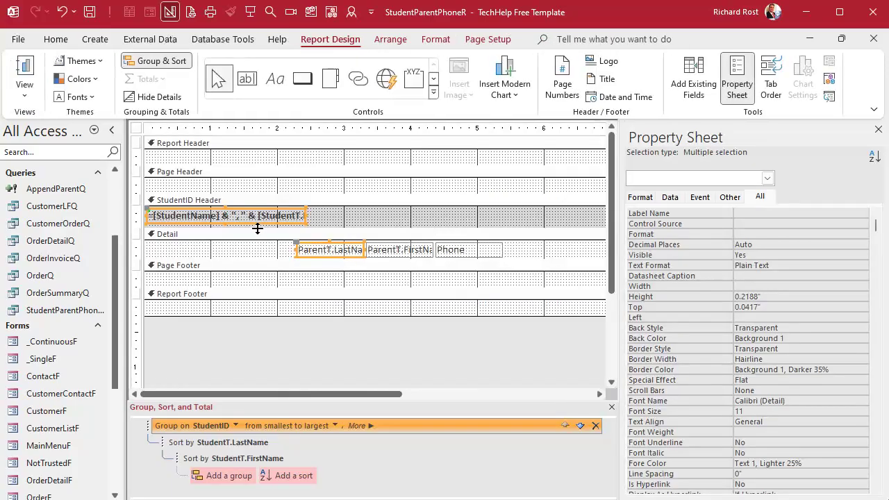
# - Review the error flagged on the StudentName text box
pyautogui.click(263, 223)
pyautogui.click(262, 216)
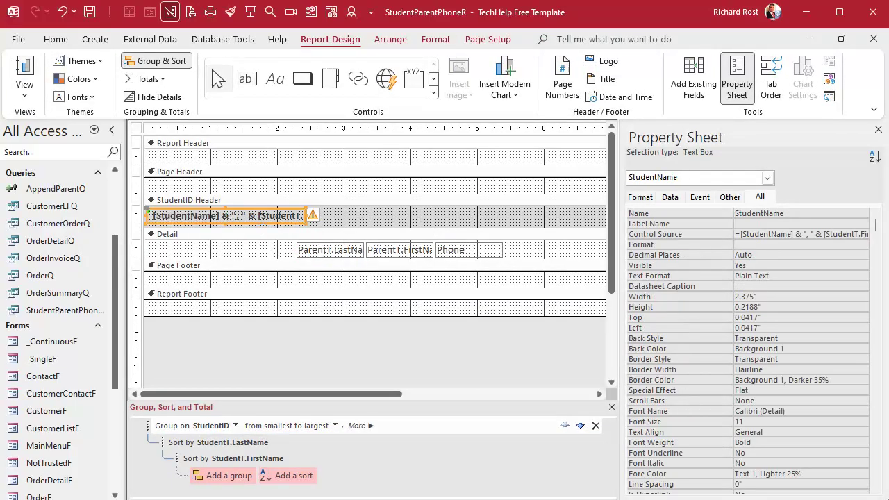
pyautogui.click(313, 214)
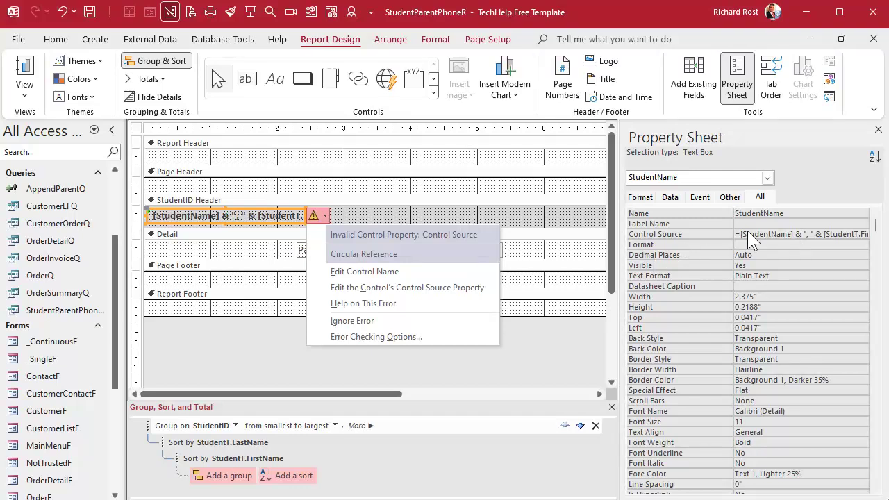
# - Correct the StudentName text box's Control Source to =[StudentT.LastName] & ", " & [StudentT.FirstName]
pyautogui.click(767, 234)
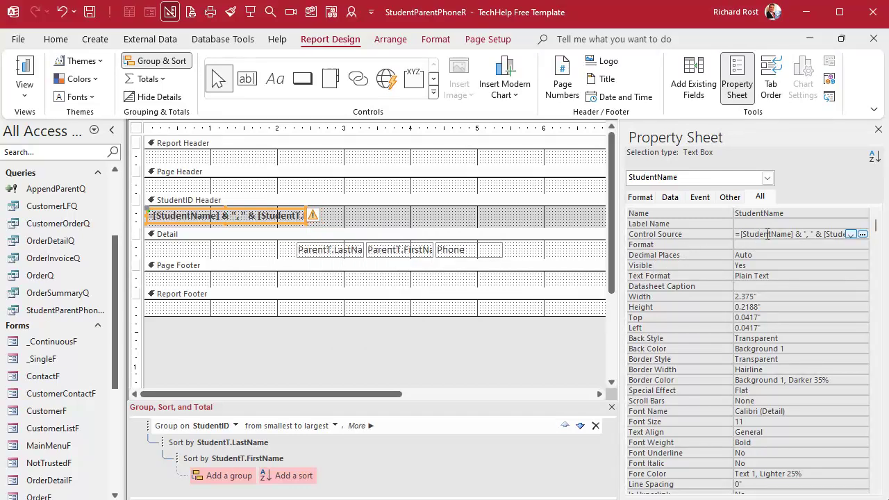
pyautogui.click(788, 213)
pyautogui.doubleClick(780, 234)
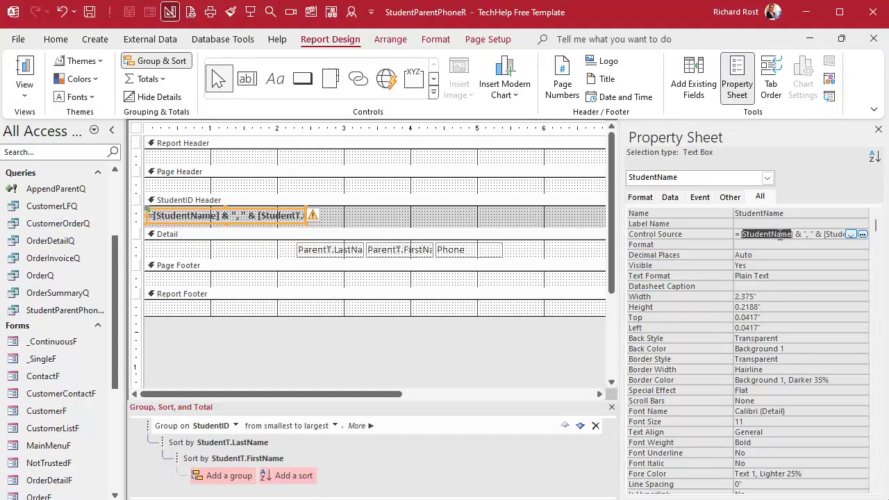
pyautogui.hotkey('shift', 'F2')
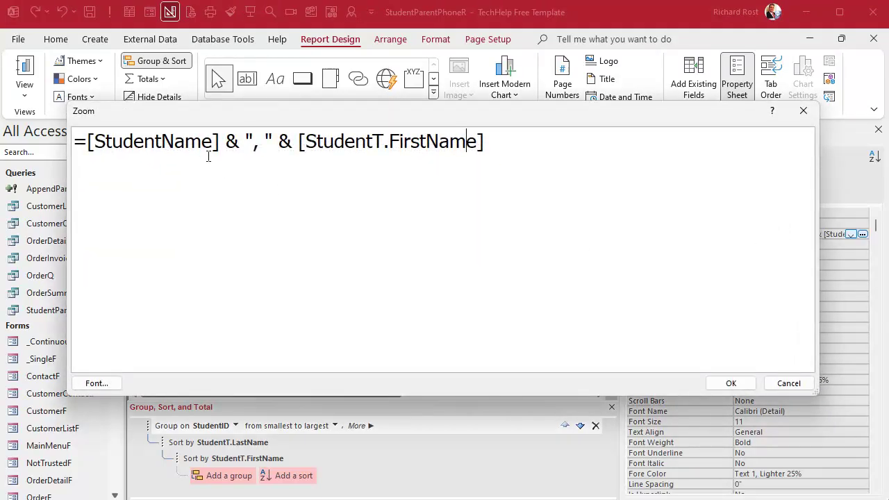
pyautogui.moveTo(162, 141); pyautogui.dragTo(212, 140)
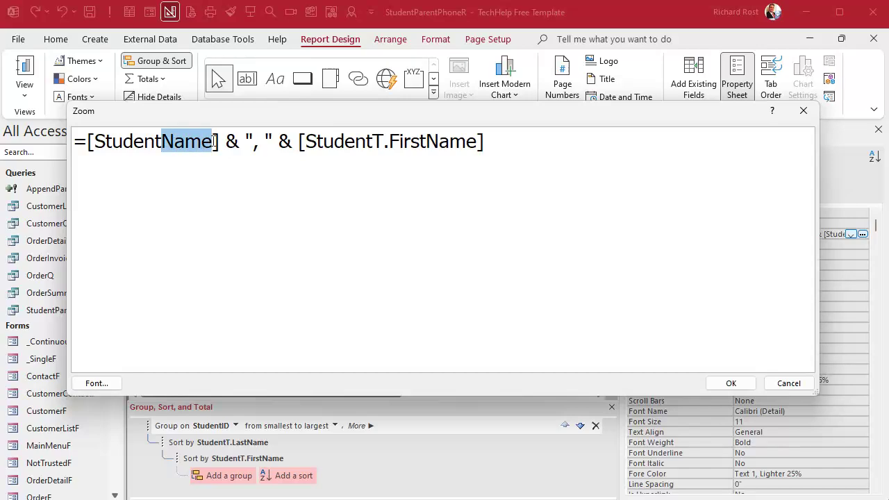
pyautogui.write('T.LastName')
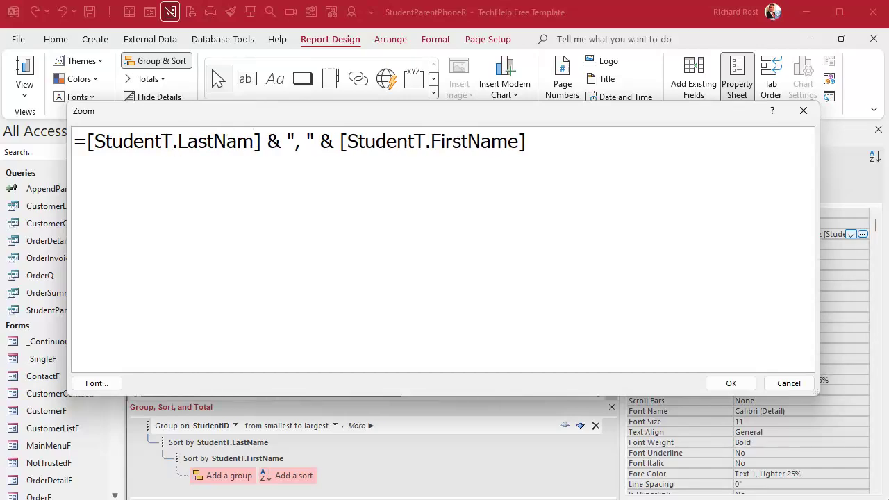
pyautogui.click(719, 382)
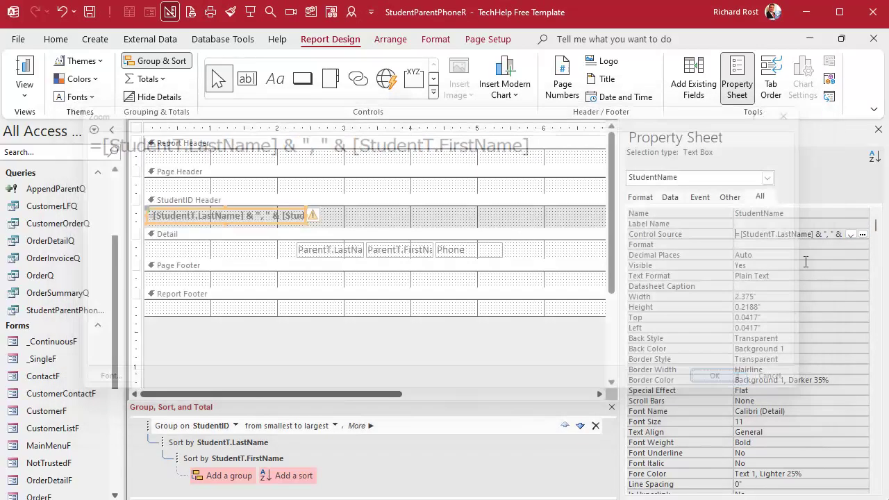
pyautogui.click(800, 242)
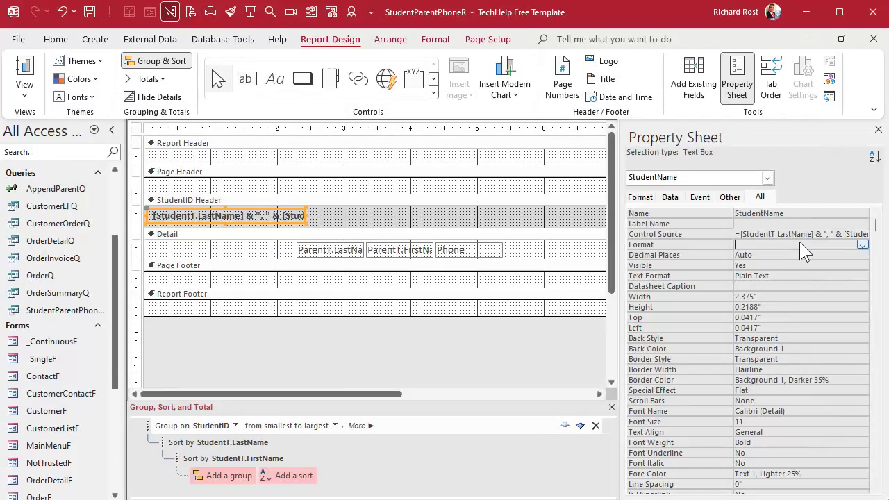
# - Check the student headings in Print Preview with the corrected Control Source and return to Design View
pyautogui.rightClick(255, 130)
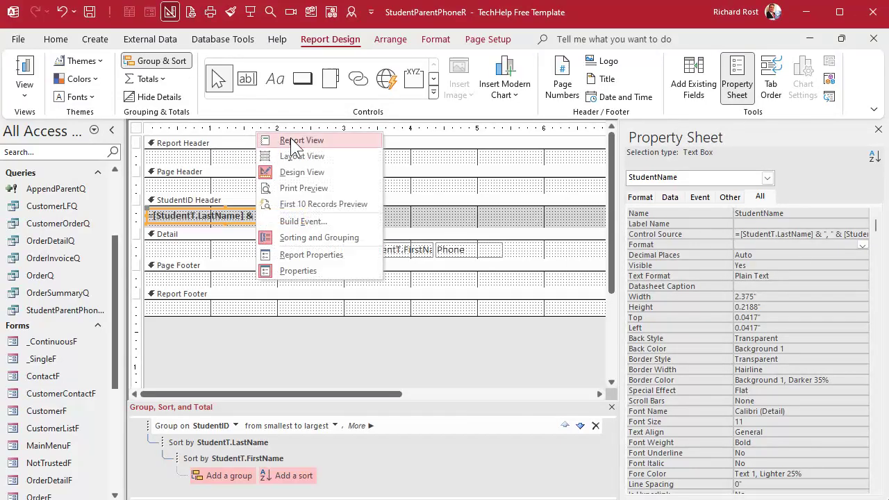
pyautogui.click(309, 188)
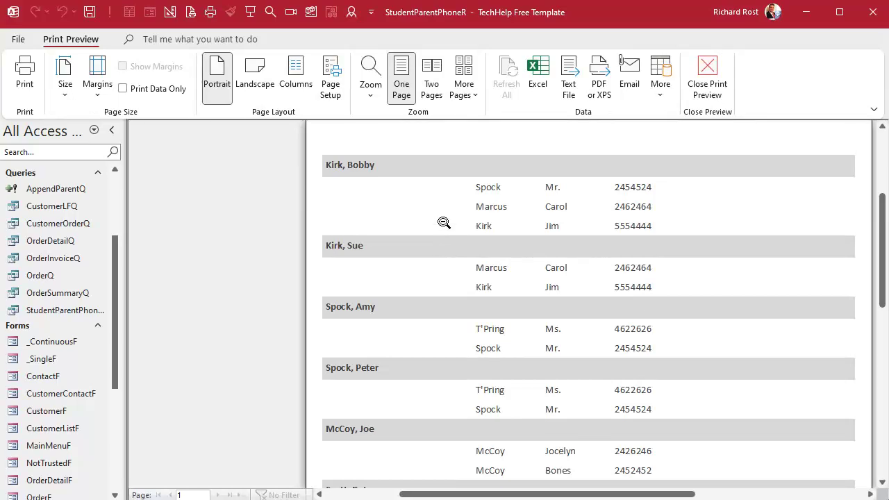
pyautogui.click(429, 178)
pyautogui.click(443, 153)
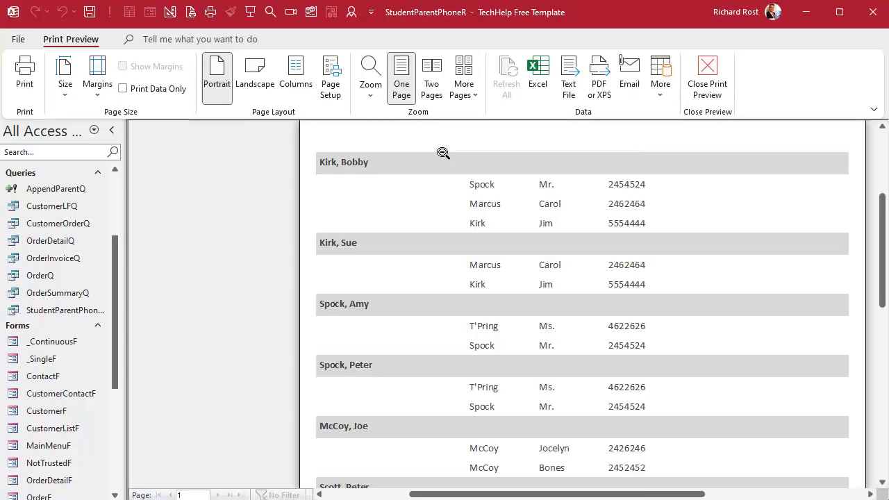
pyautogui.rightClick(522, 207)
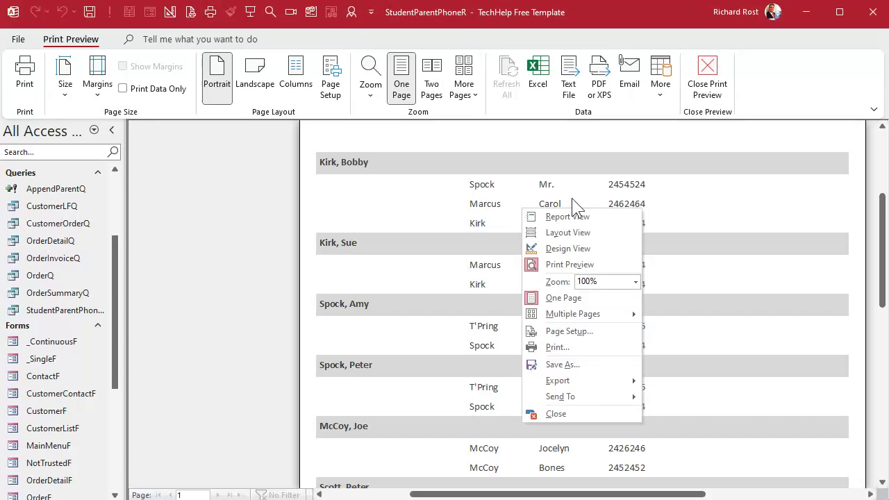
pyautogui.click(586, 250)
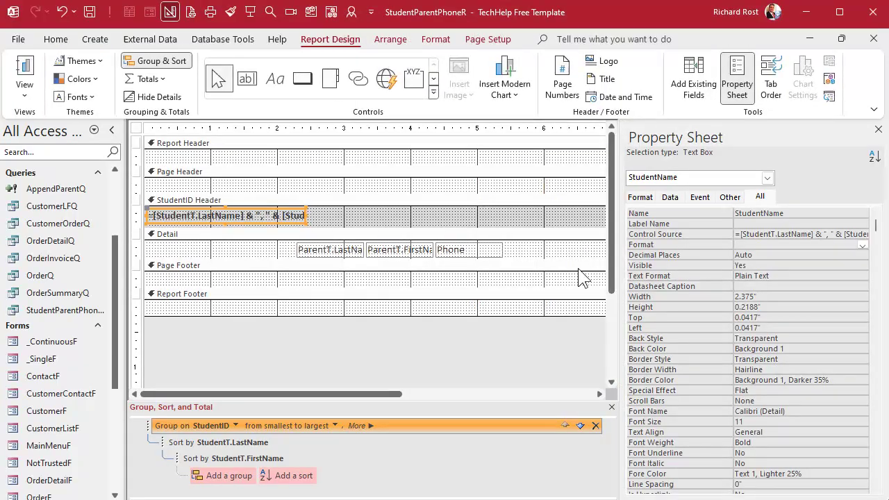
# - Delete the ParentT.FirstName field from the Detail section and widen ParentT.LastName to about 2.04" to fill the gap before Phone
pyautogui.click(406, 248)
pyautogui.press('Delete')
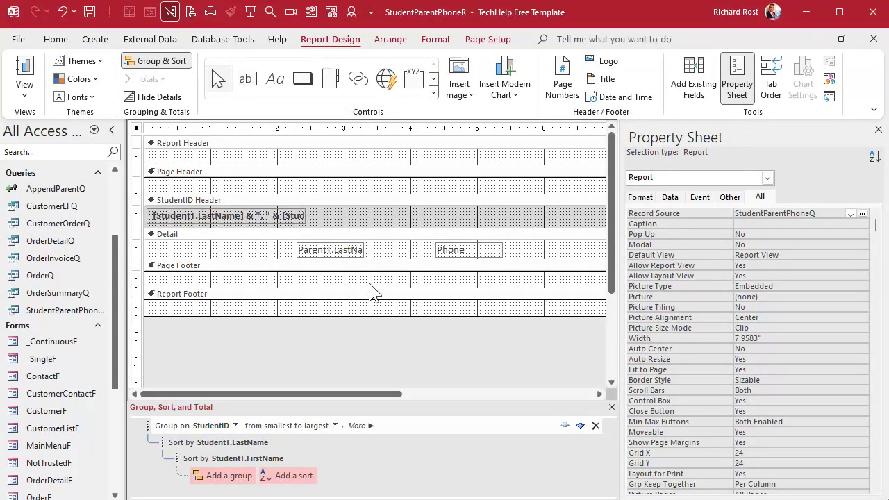
pyautogui.click(357, 250)
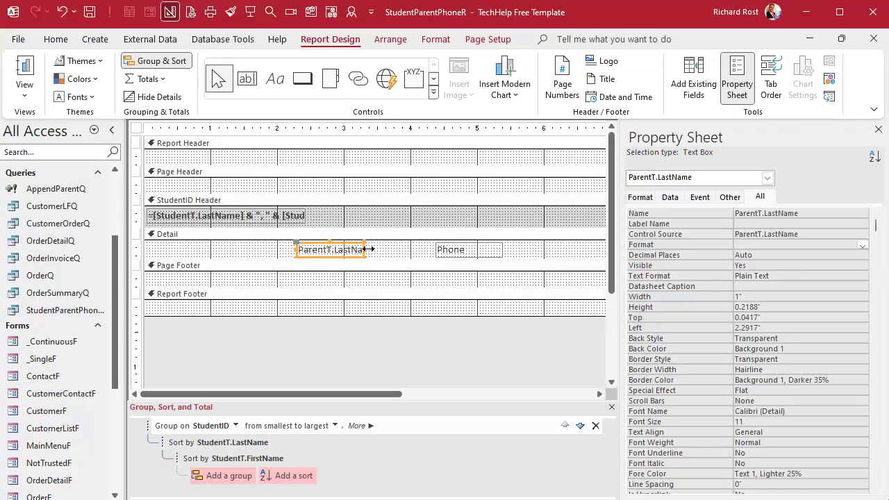
pyautogui.moveTo(363, 250); pyautogui.dragTo(434, 251)
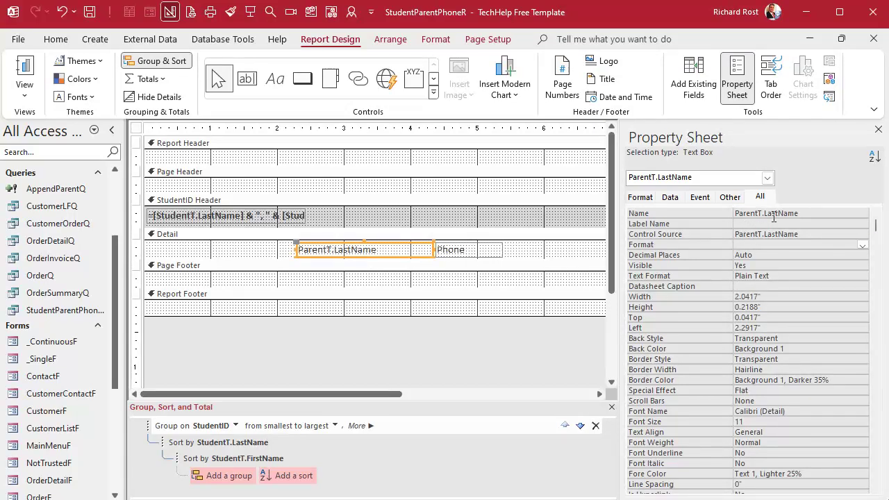
# - Rename the ParentT.LastName text box in the Detail section as ParentName
pyautogui.moveTo(798, 213); pyautogui.dragTo(732, 211)
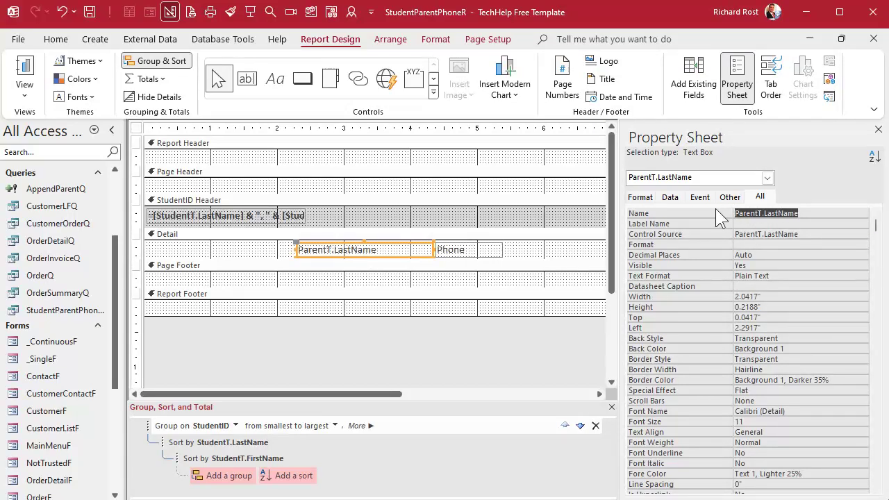
pyautogui.write('ParentName')
pyautogui.press('Return')
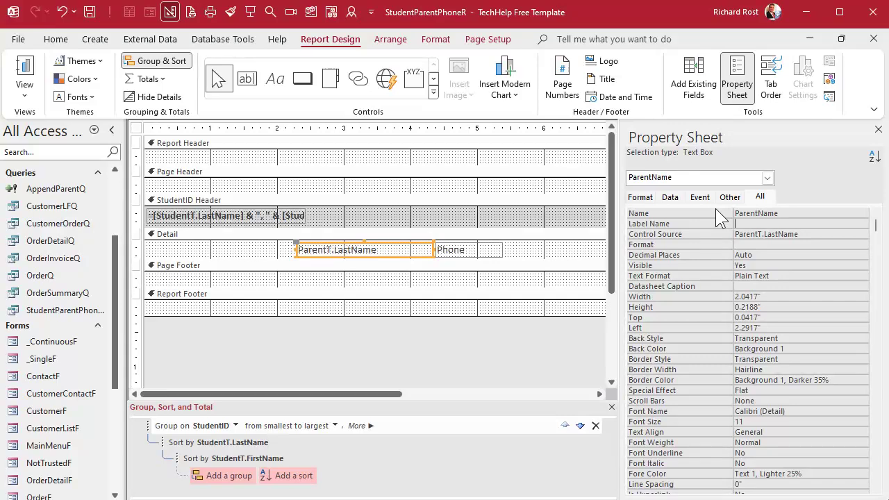
# - Set the ParentName text box's Control Source to =[ParentT.LastName] & ", " & [ParentT.FirstName] and preview the report
pyautogui.click(776, 236)
pyautogui.hotkey('shift', 'F2')
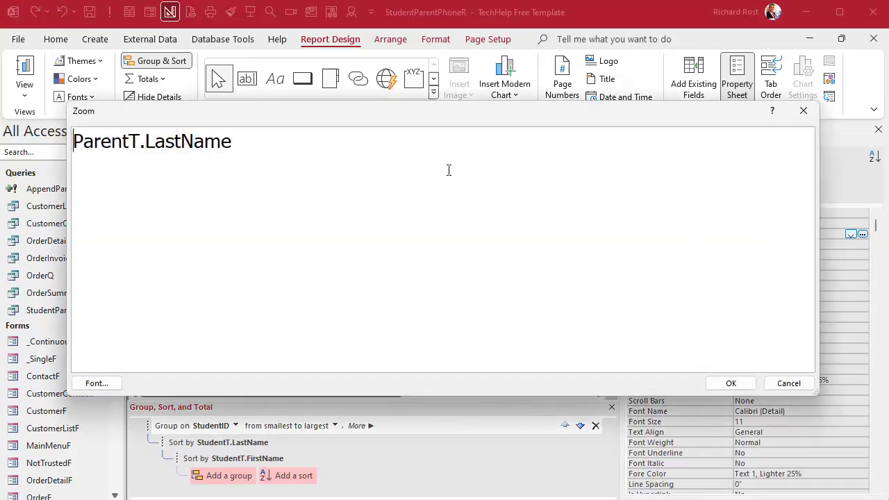
pyautogui.write('="')
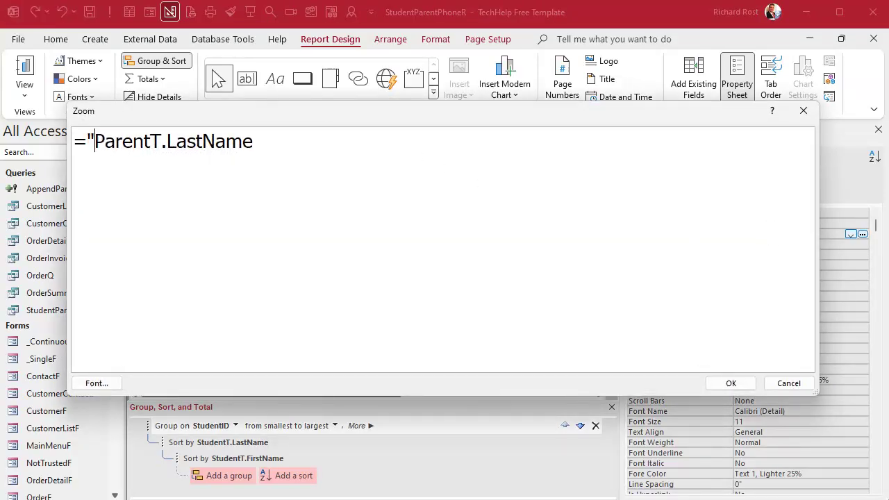
pyautogui.press('BackSpace')
pyautogui.write('[')
pyautogui.press('End')
pyautogui.write('] & ", "')
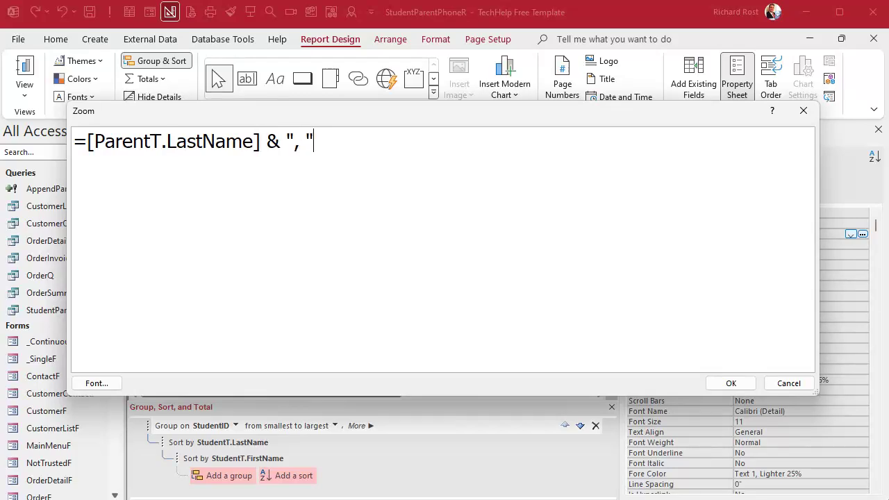
pyautogui.write(' & [ParentT.FirstName]')
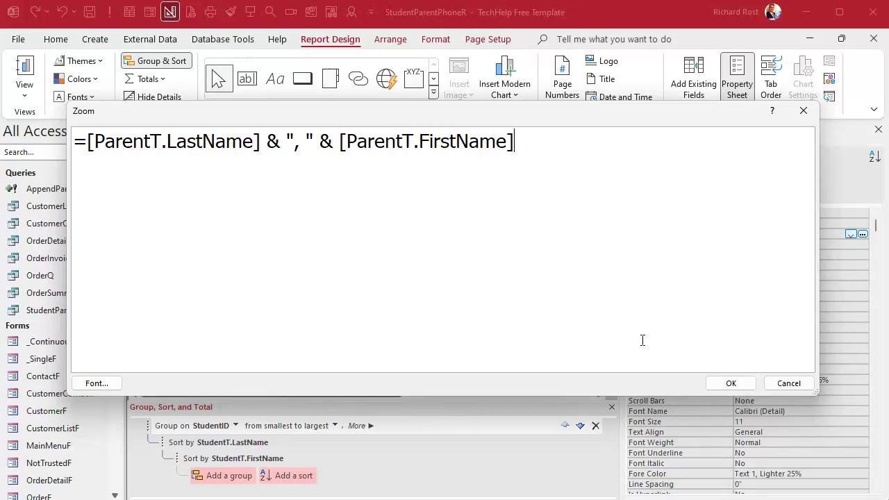
pyautogui.click(732, 385)
pyautogui.click(519, 254)
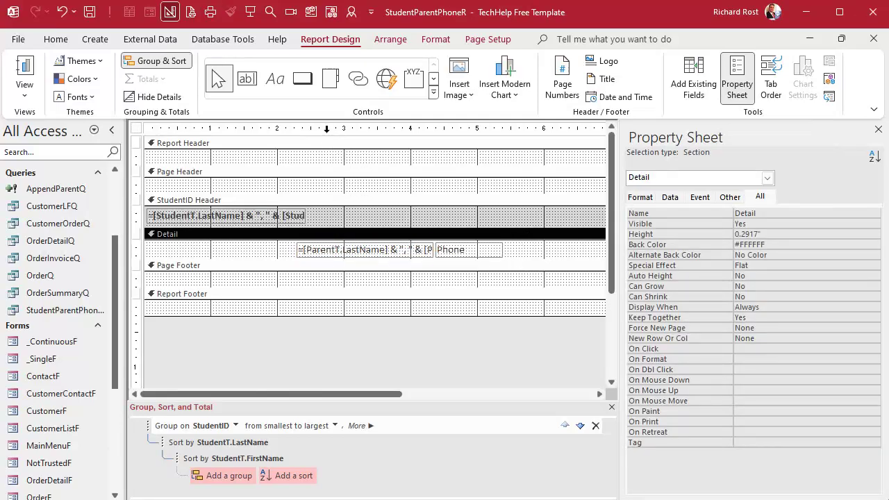
pyautogui.rightClick(324, 130)
pyautogui.click(360, 186)
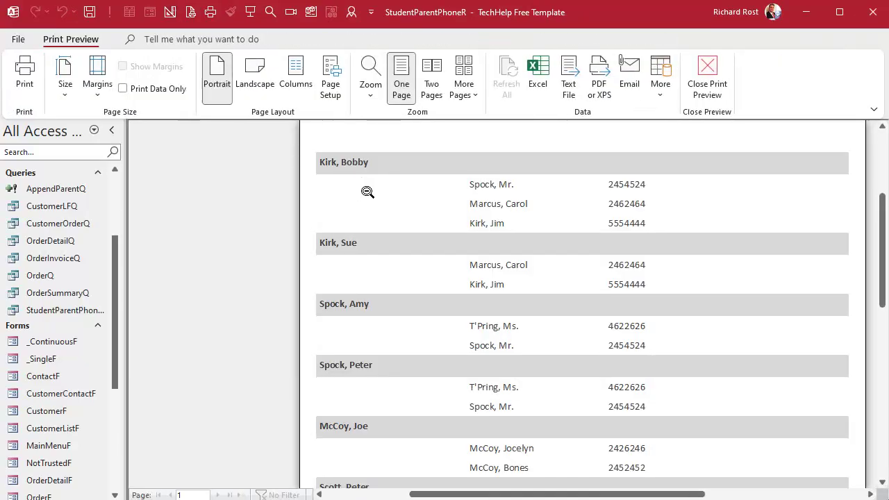
# - Inspect the combined parent names and phone numbers under each student in Print Preview and return to Design View
pyautogui.click(588, 311)
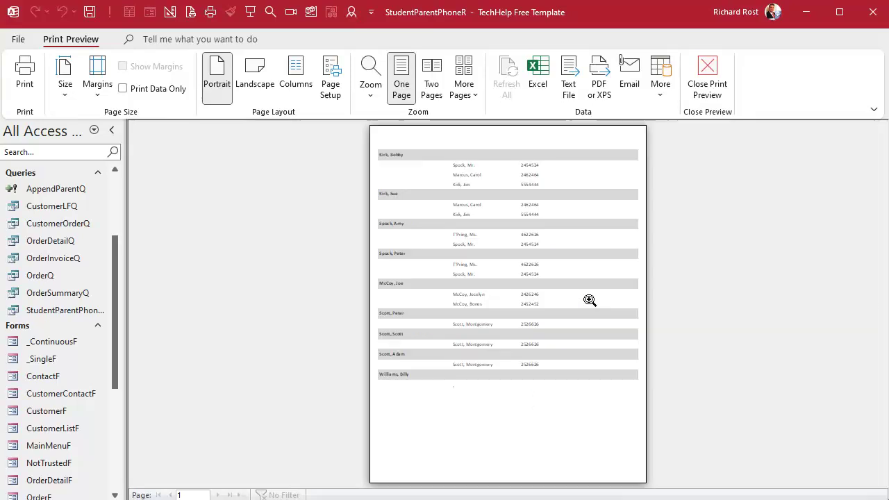
pyautogui.click(494, 170)
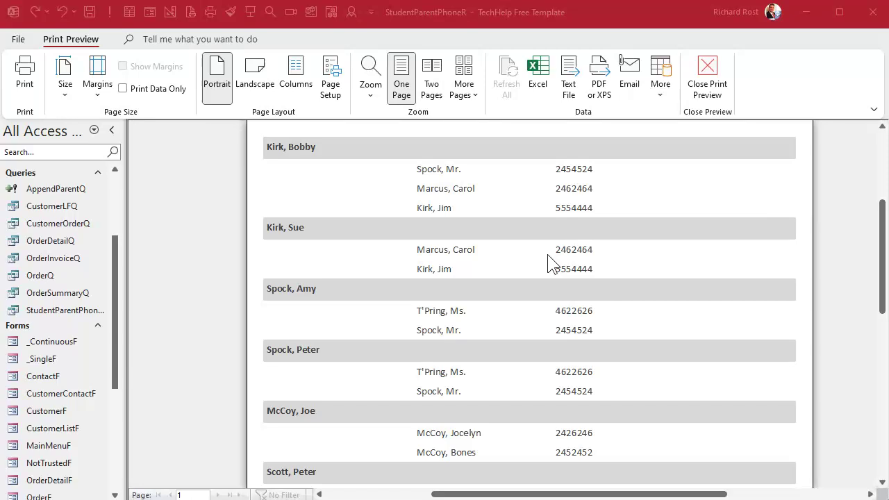
pyautogui.click(535, 279)
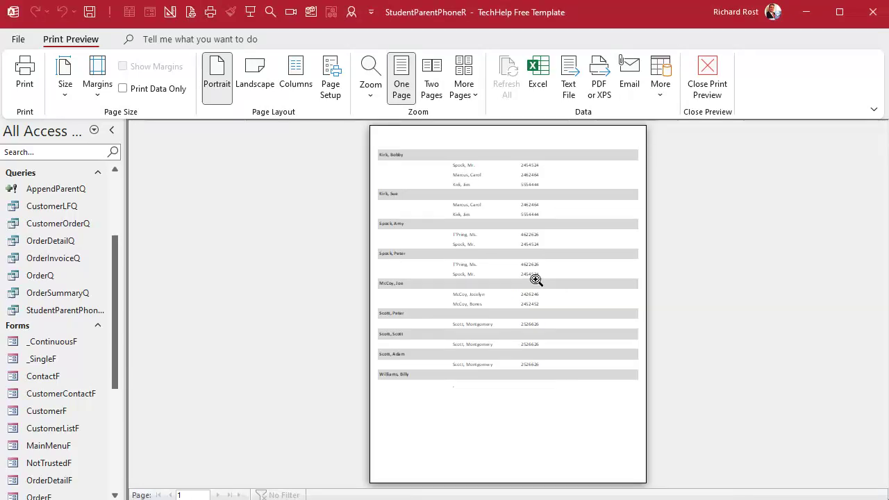
pyautogui.click(436, 178)
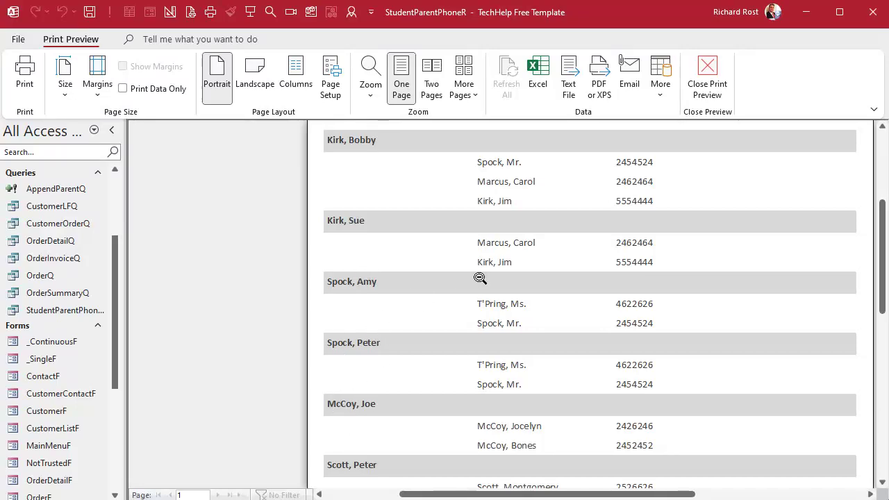
pyautogui.click(484, 241)
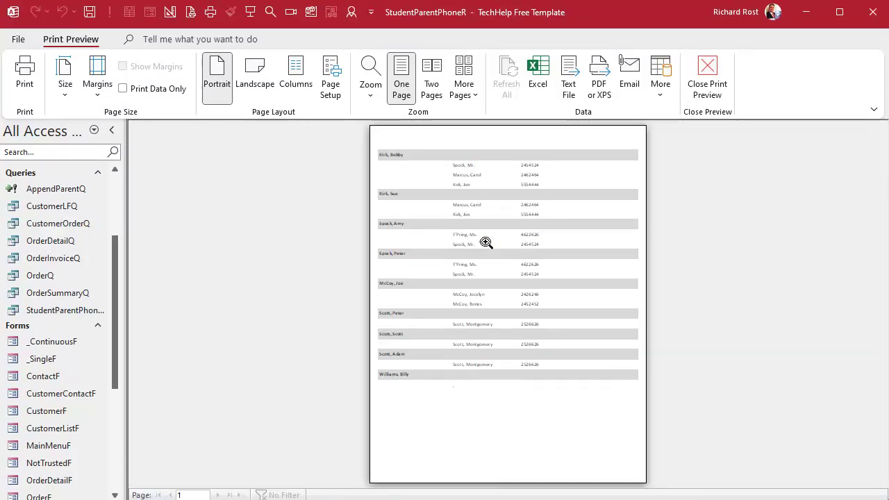
pyautogui.rightClick(459, 210)
pyautogui.click(503, 245)
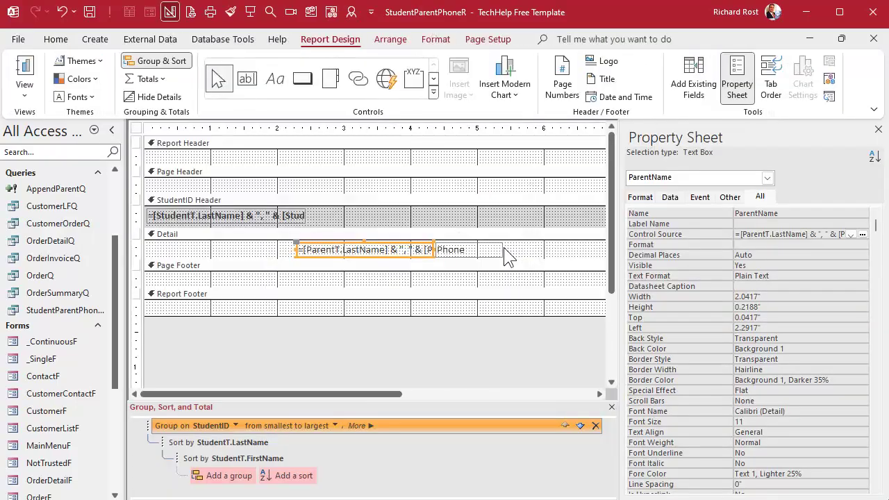
# - Close the Property Sheet and move the StudentID grouping below the StudentT.LastName and StudentT.FirstName sort levels
pyautogui.click(878, 129)
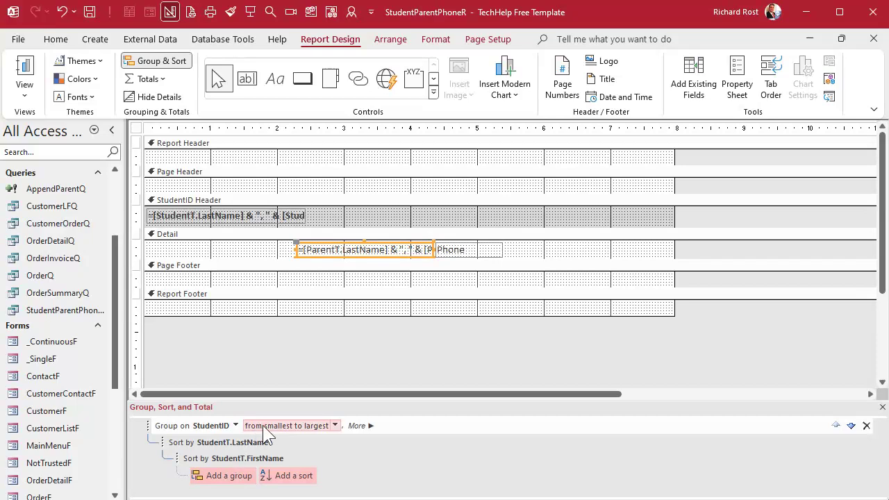
pyautogui.click(850, 425)
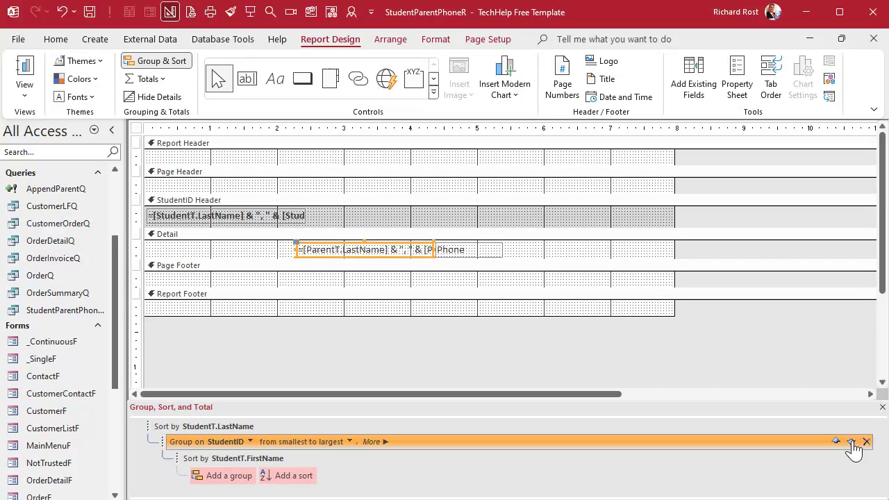
pyautogui.click(850, 442)
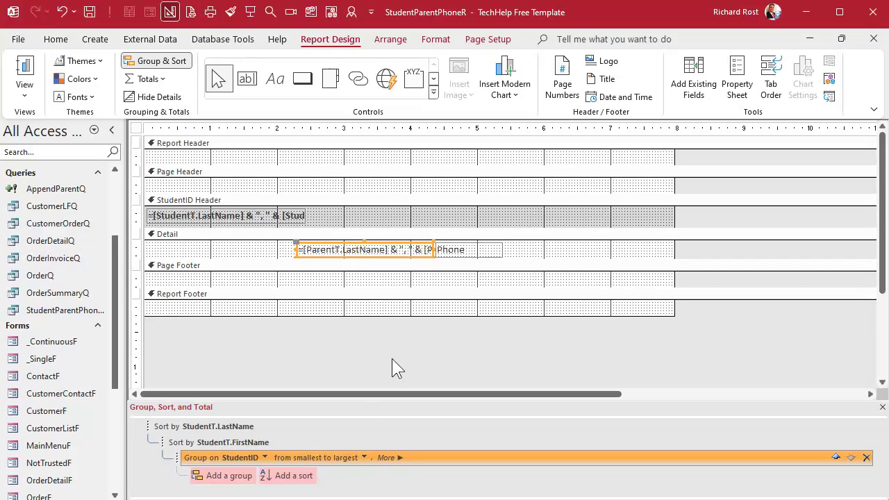
# - Preview the report and check the order of the student headings from the first student to the last
pyautogui.rightClick(307, 127)
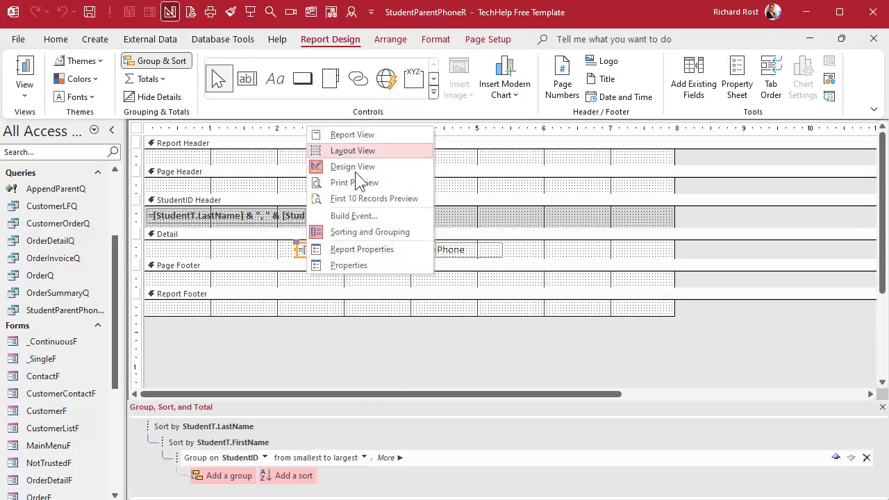
pyautogui.click(359, 181)
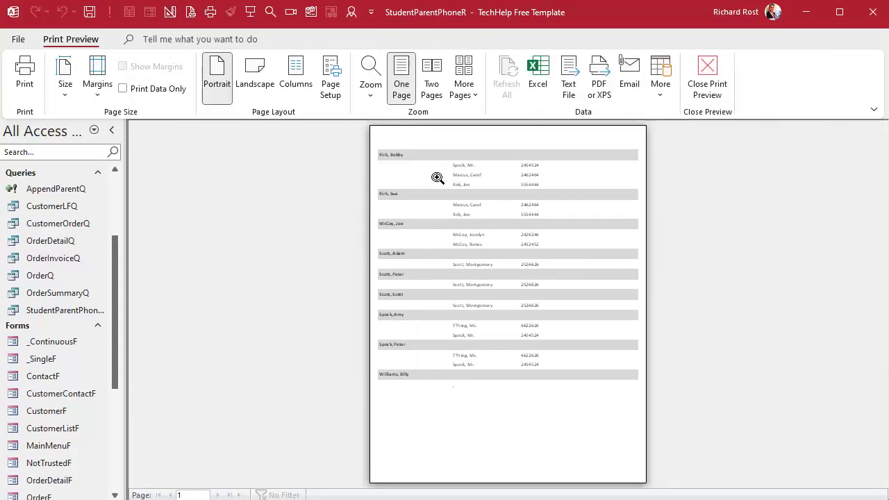
pyautogui.click(436, 178)
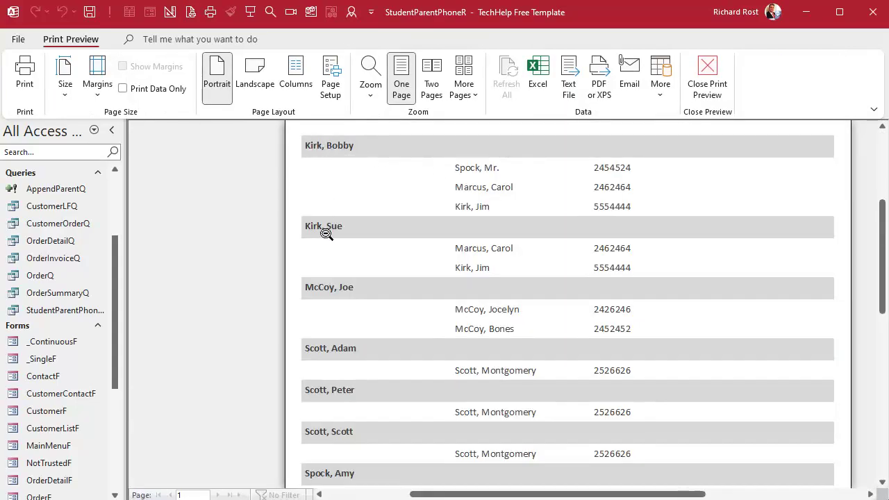
pyautogui.scroll(-2, 442, 354)
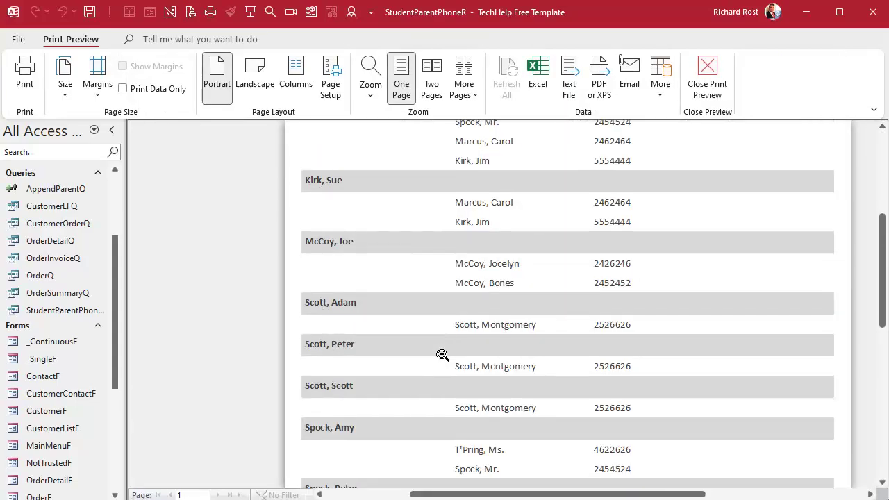
pyautogui.scroll(-6, 442, 355)
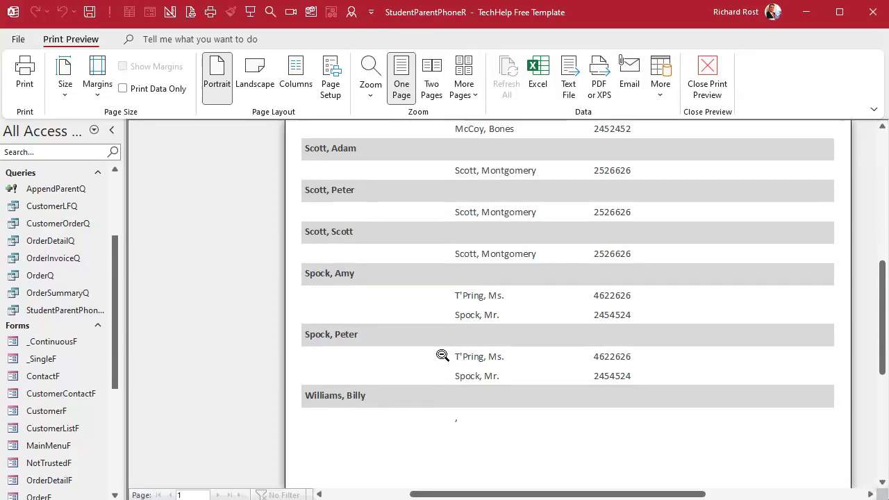
pyautogui.scroll(10, 442, 355)
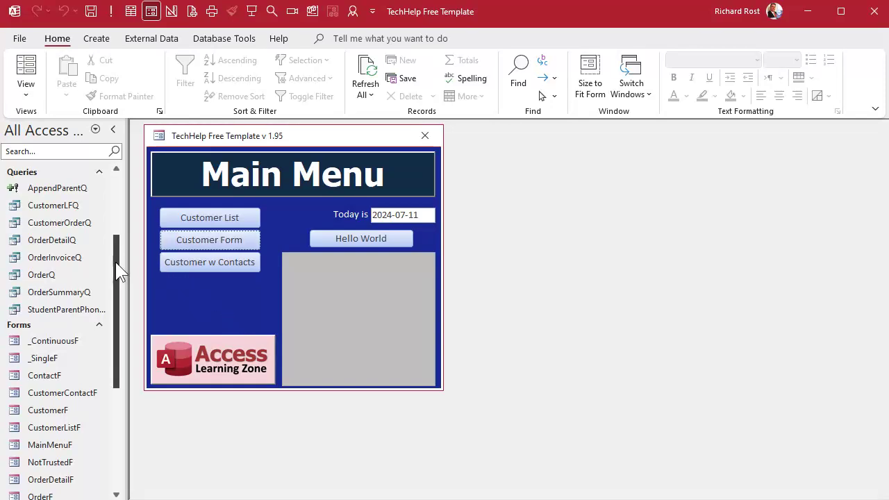
# - Open the StudentF form and add a new student record with the student's first and last name
pyautogui.moveTo(118, 272); pyautogui.dragTo(111, 345)
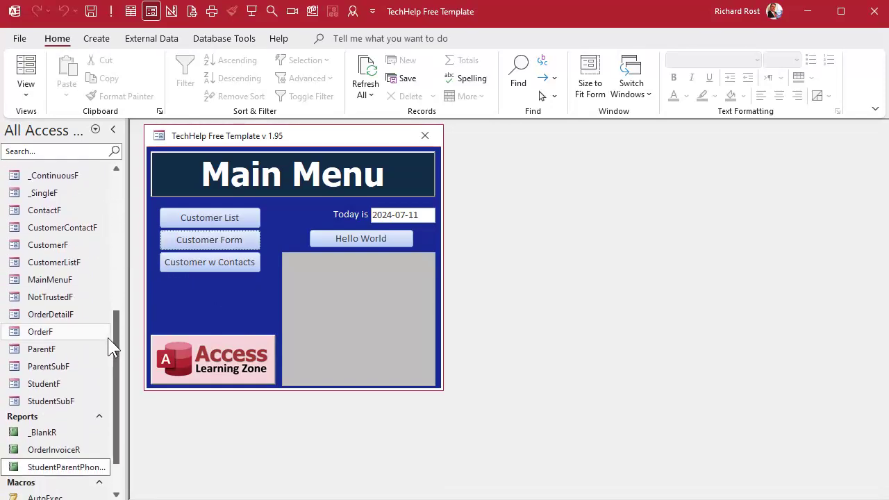
pyautogui.doubleClick(43, 386)
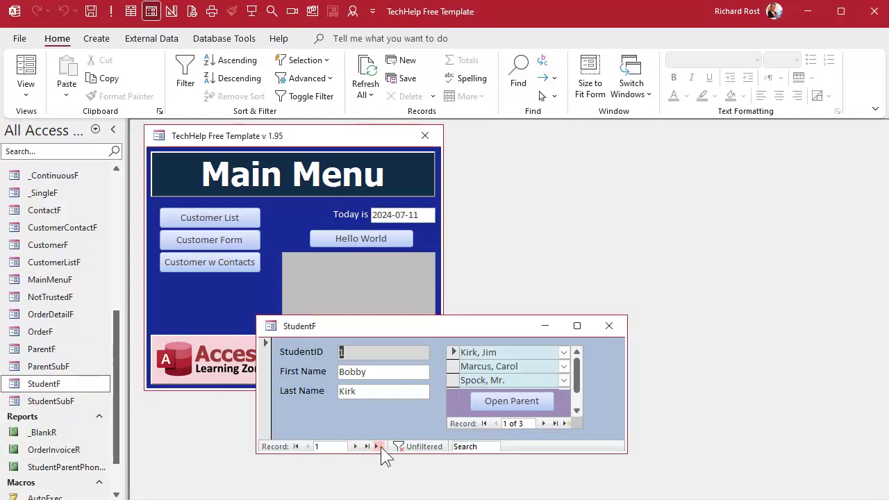
pyautogui.click(379, 447)
pyautogui.press('Tab')
pyautogui.write('Newg')
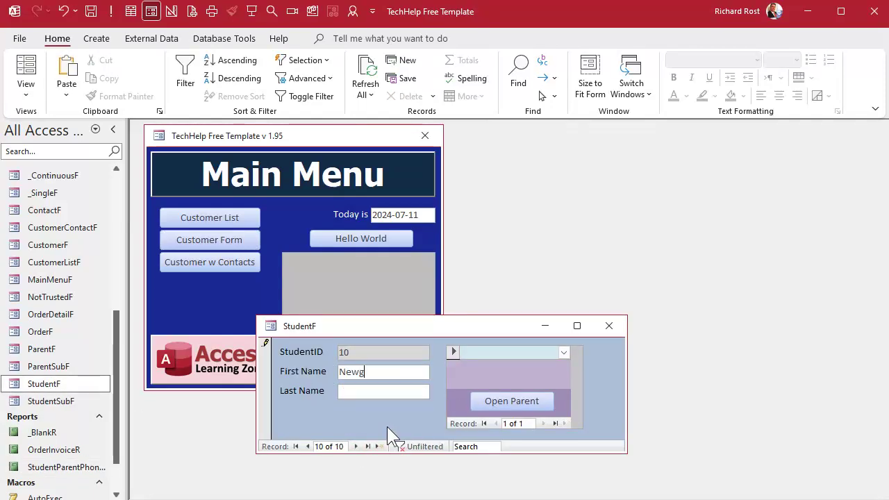
pyautogui.write('uy')
pyautogui.press('Tab')
pyautogui.write('Smith')
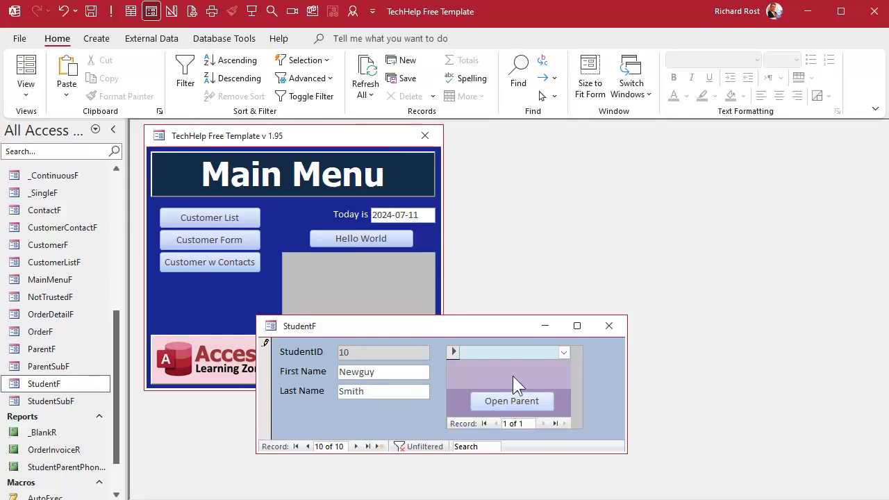
# - Look at the new student's parent selector and the ParentF form, and close both forms
pyautogui.click(522, 354)
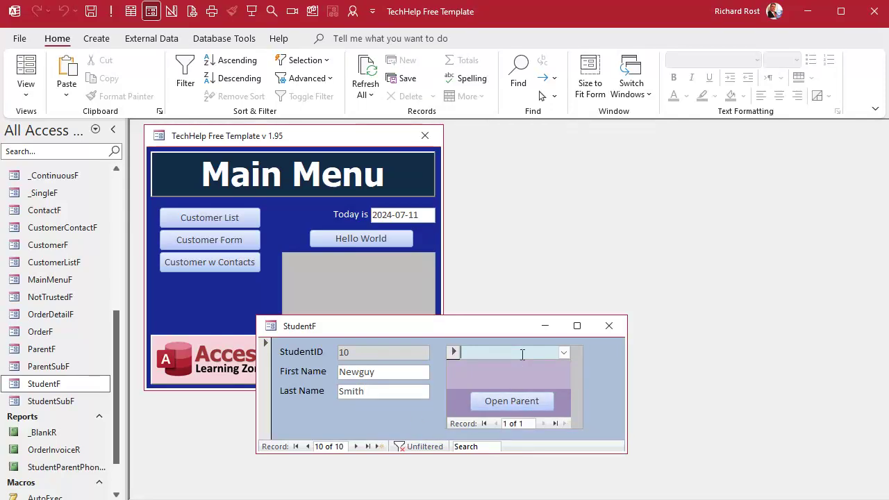
pyautogui.doubleClick(49, 348)
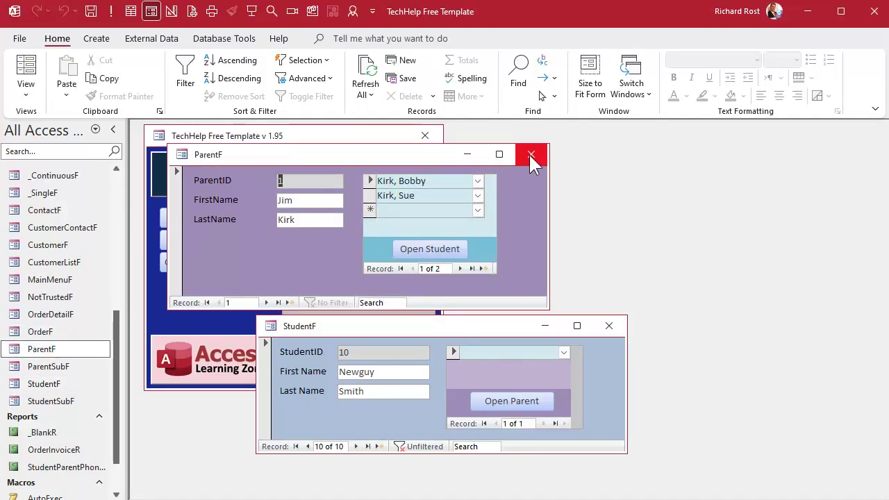
pyautogui.click(532, 156)
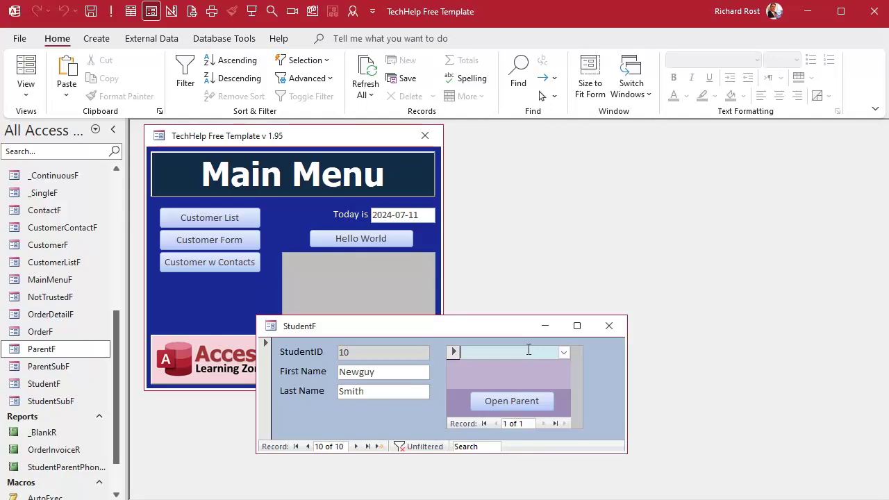
pyautogui.click(608, 326)
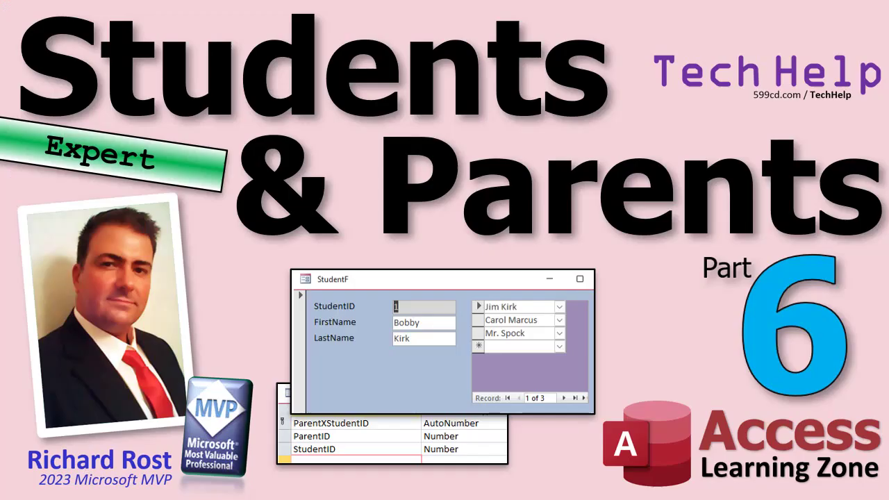